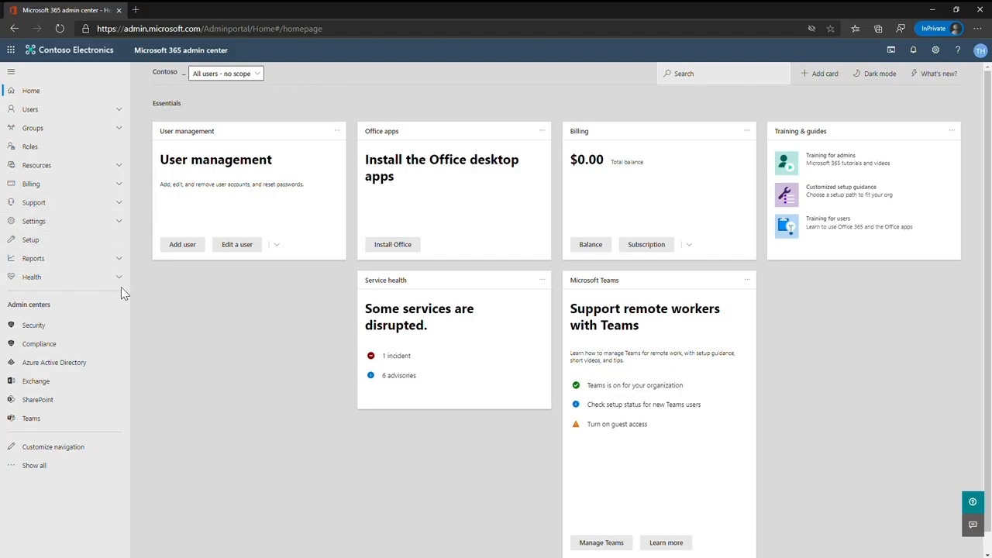
# - In the Azure Active Directory admin center, start a new group named "Ignite group" with the description "group for Ignite"
pyautogui.click(112, 365)
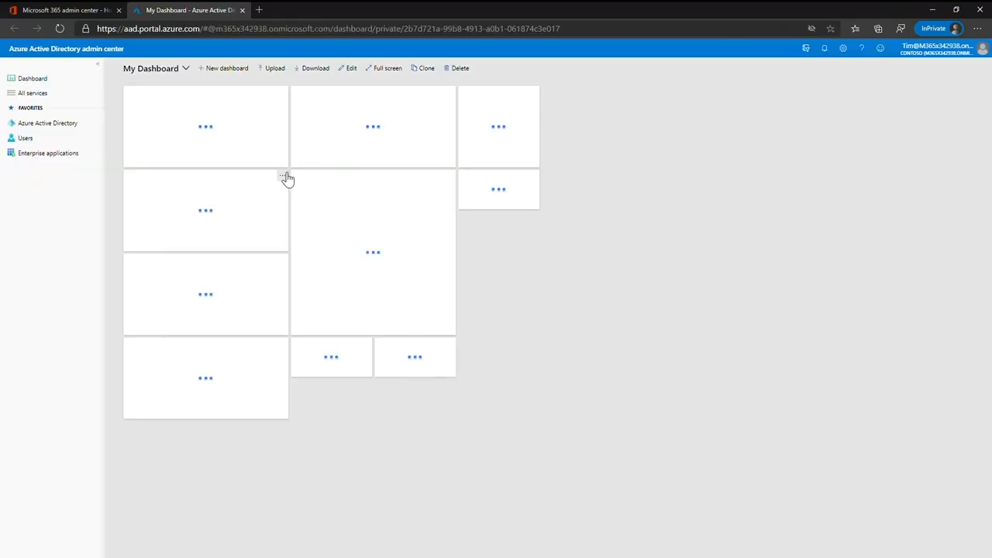
pyautogui.click(78, 126)
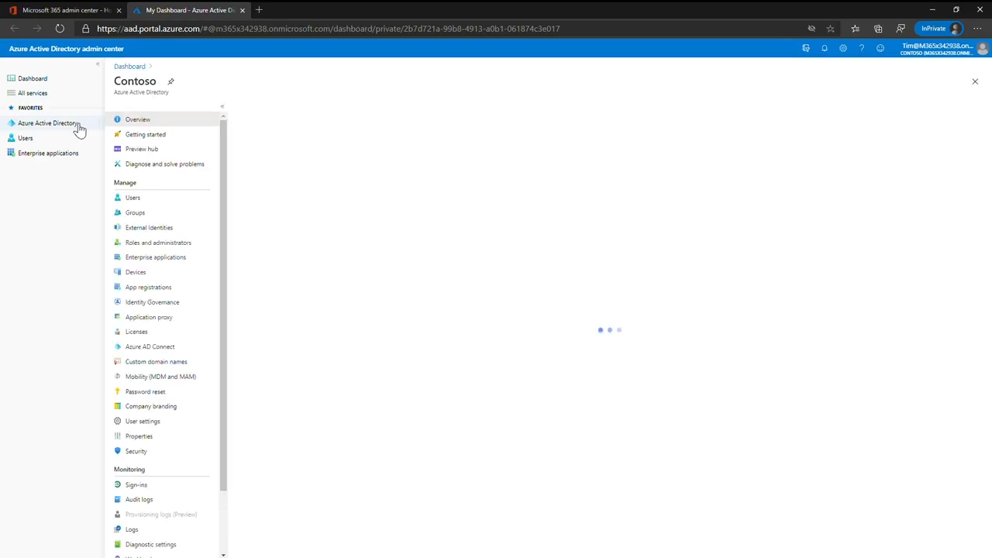
pyautogui.click(170, 214)
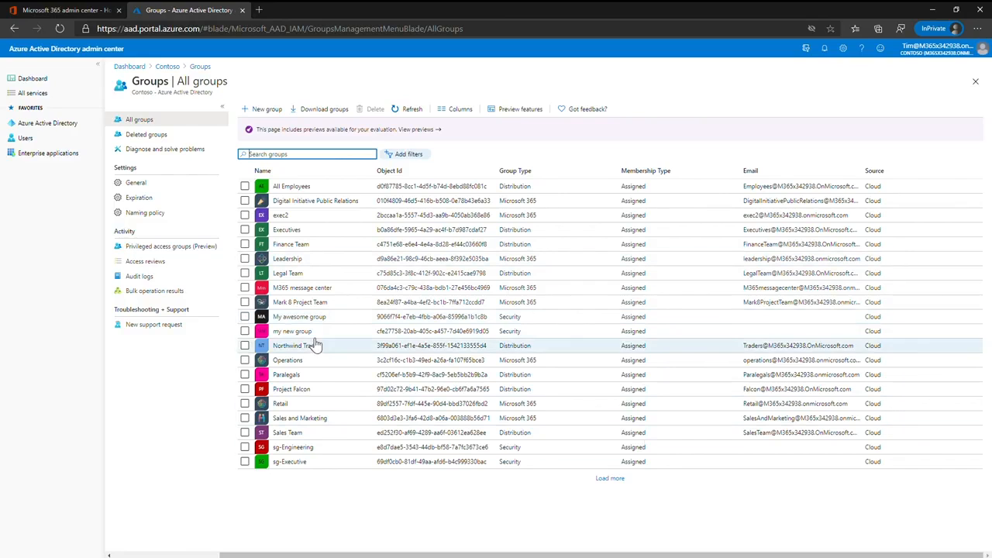
pyautogui.click(247, 112)
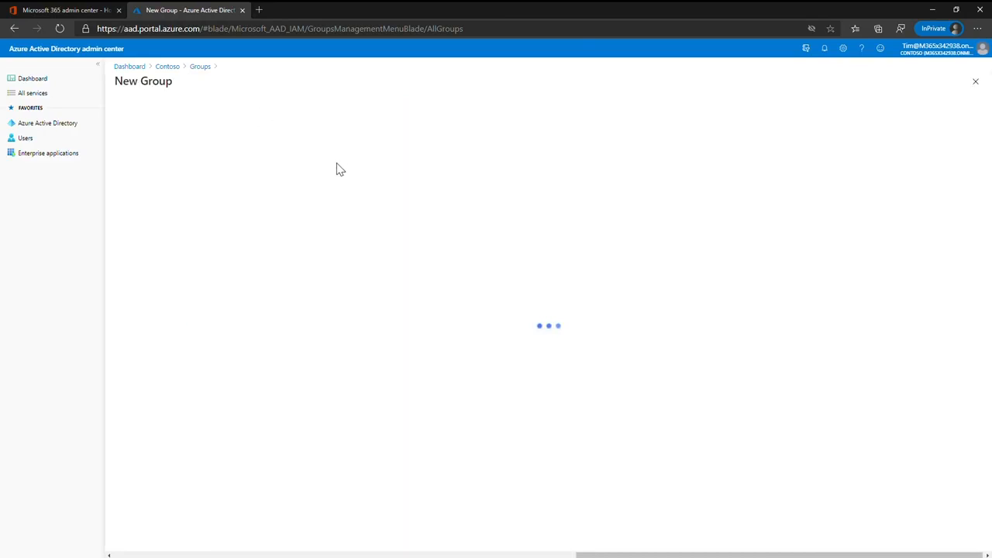
pyautogui.click(190, 158)
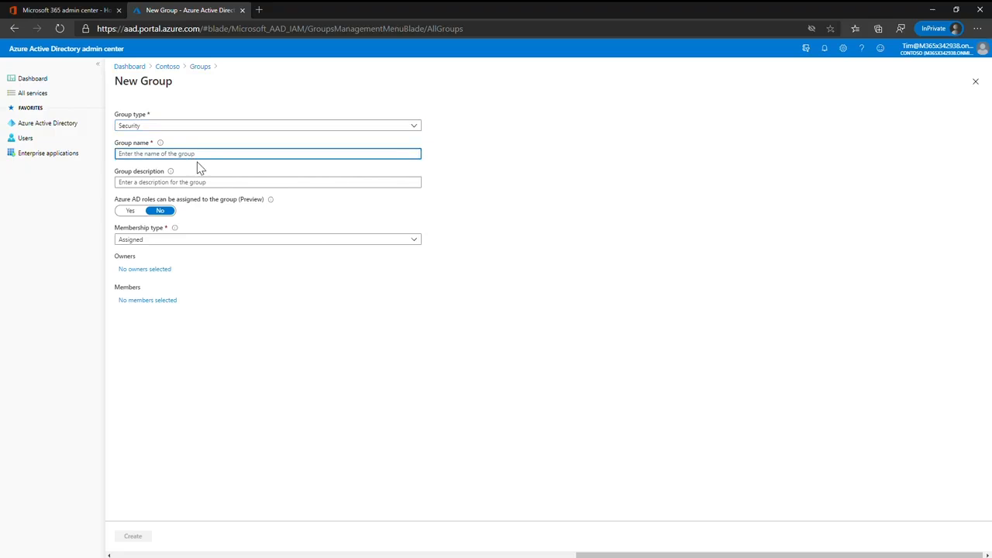
pyautogui.write('Ignite group')
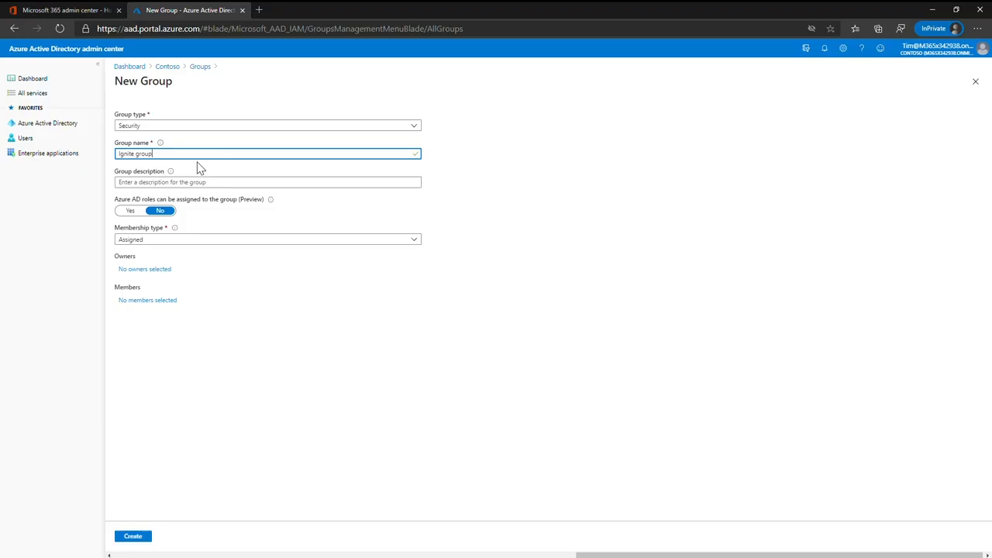
pyautogui.click(177, 182)
pyautogui.write('group for Ignite')
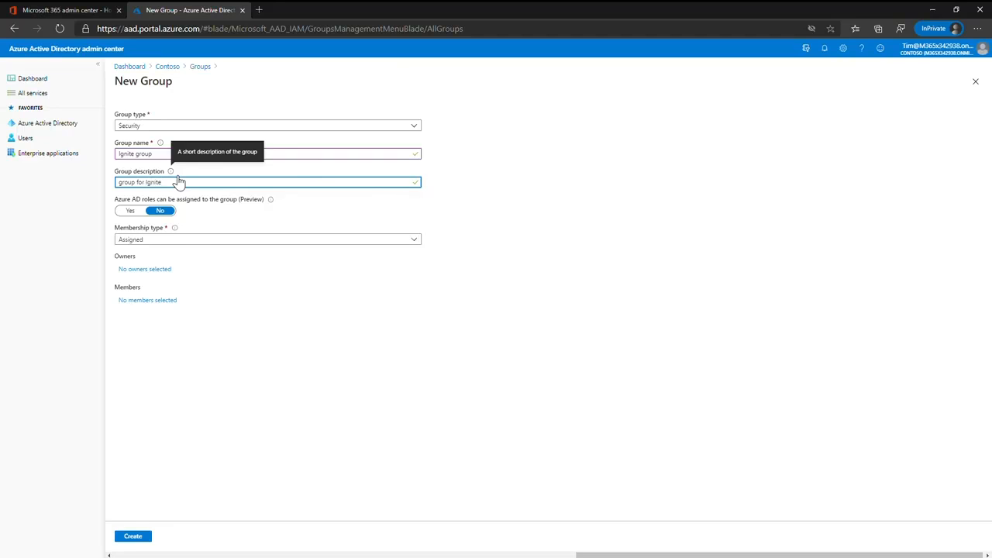
# - Allow Azure AD roles to be assigned to the new group
pyautogui.click(144, 213)
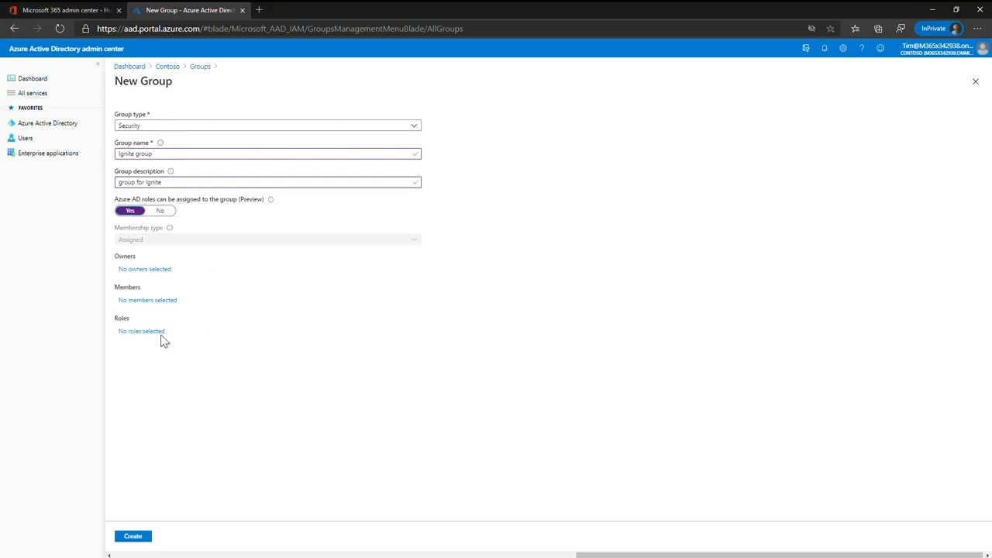
pyautogui.click(160, 216)
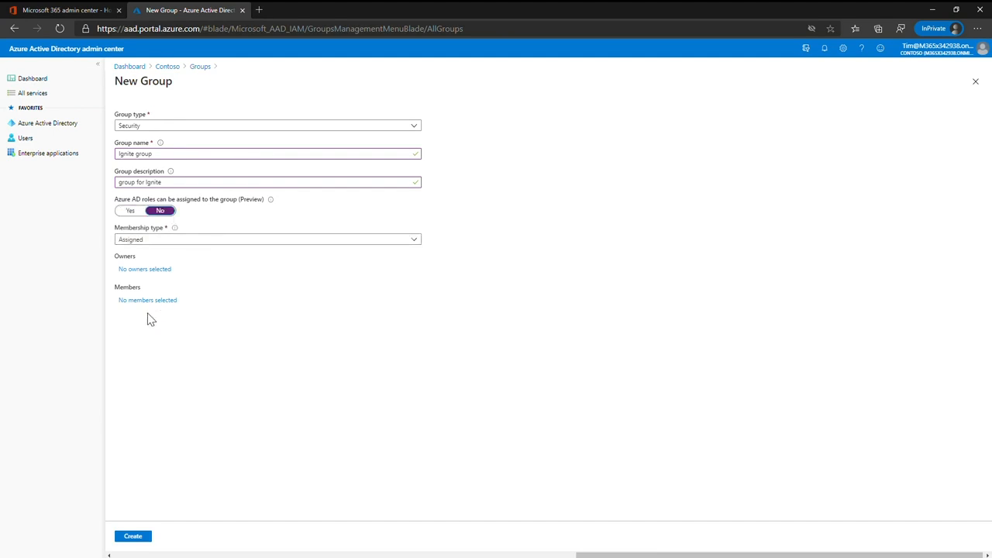
pyautogui.click(135, 215)
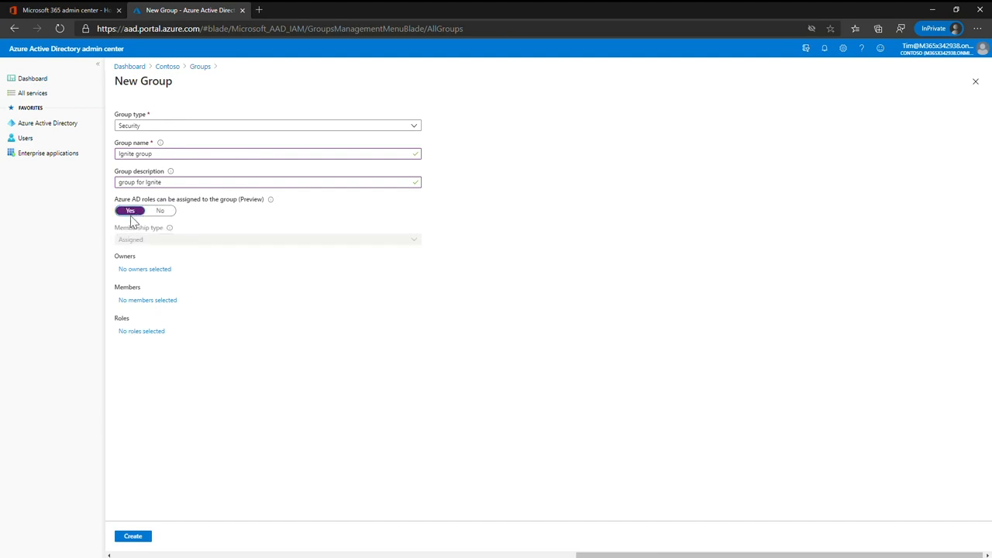
# - Assign the Global reader directory role to the group and create it, accepting the permanent role-assignable setting
pyautogui.click(153, 331)
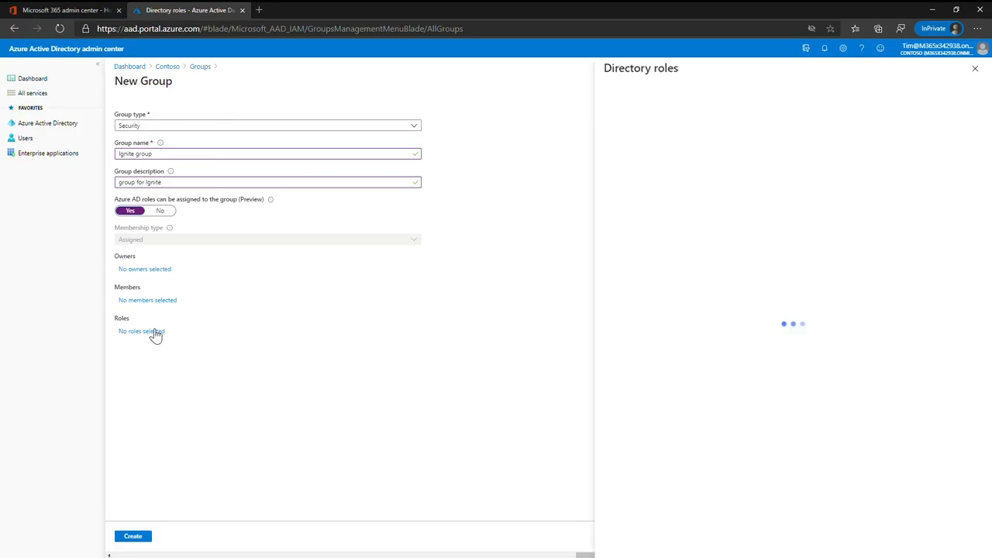
pyautogui.click(685, 126)
pyautogui.write('glob')
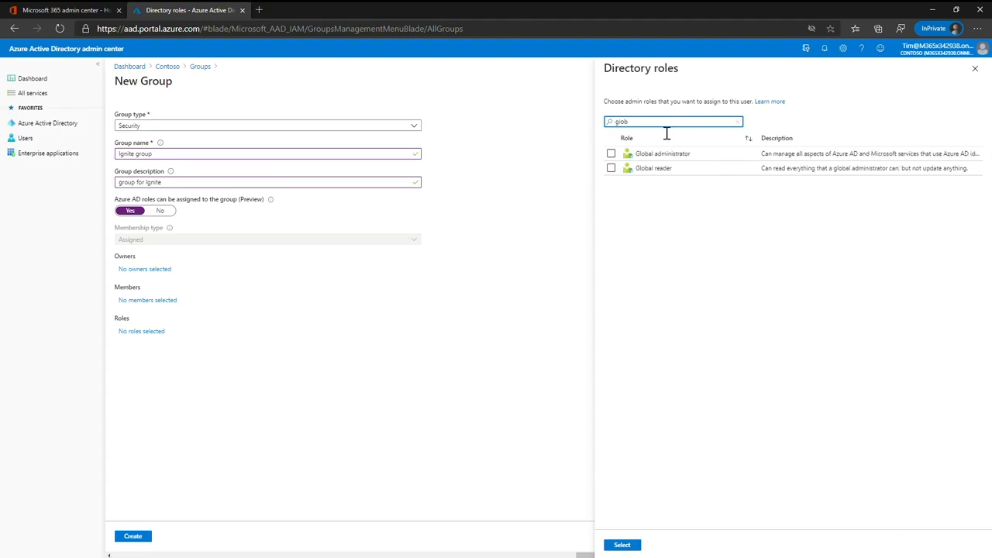
pyautogui.click(611, 169)
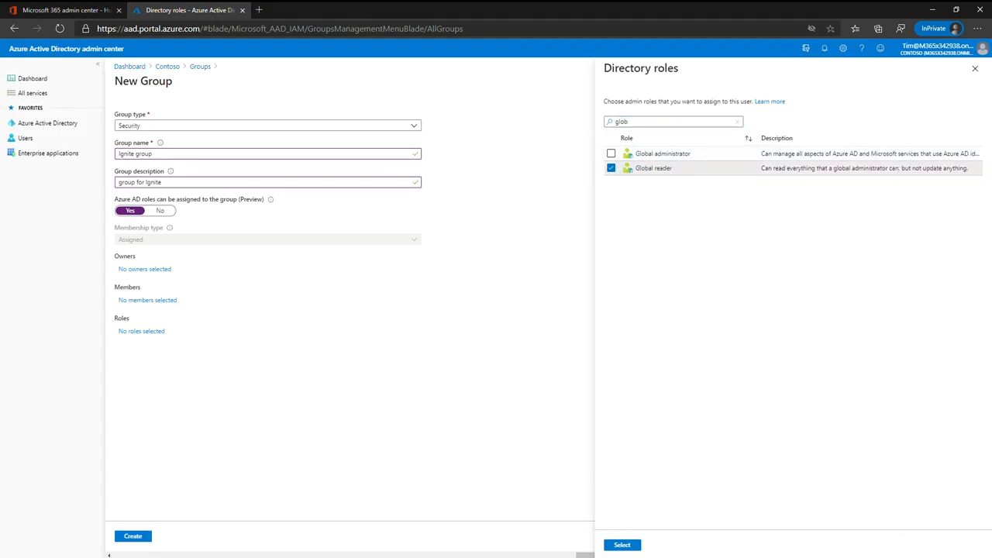
pyautogui.click(629, 544)
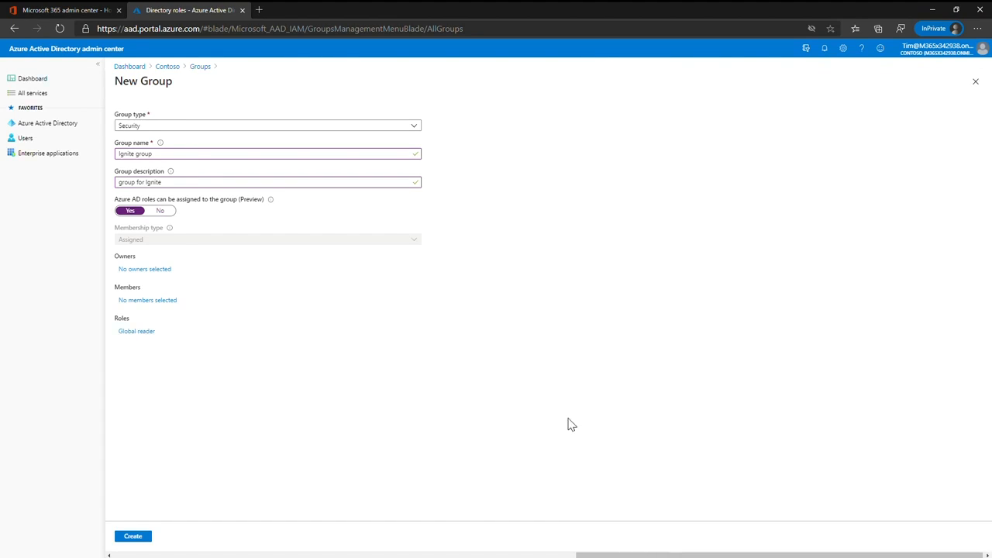
pyautogui.click(133, 536)
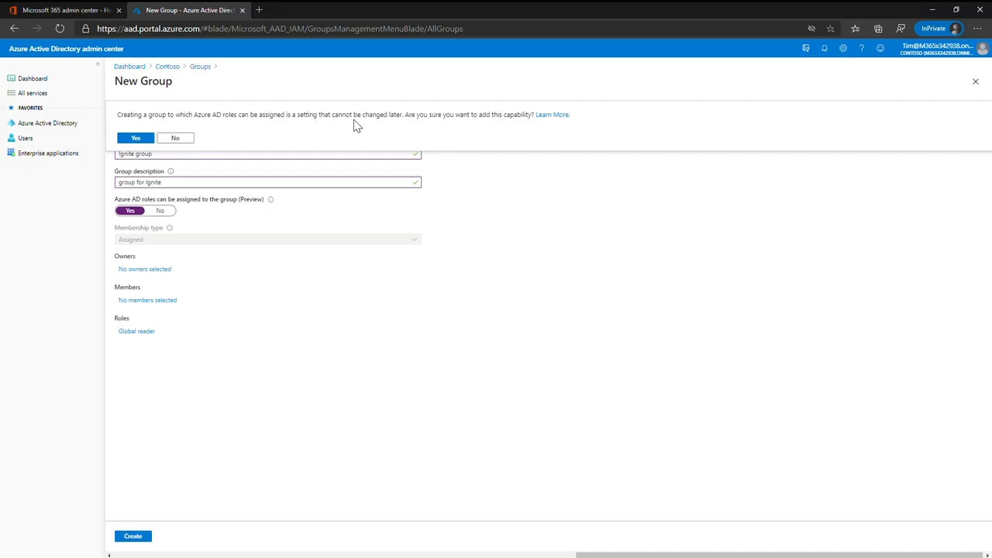
pyautogui.click(149, 140)
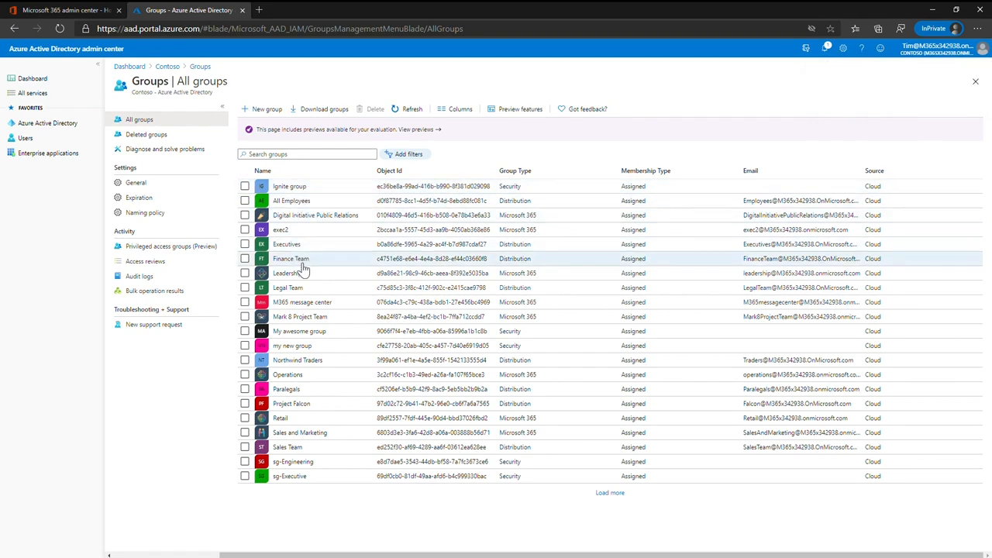
# - Open Ignite group from the groups list and check its active role assignments
pyautogui.click(288, 273)
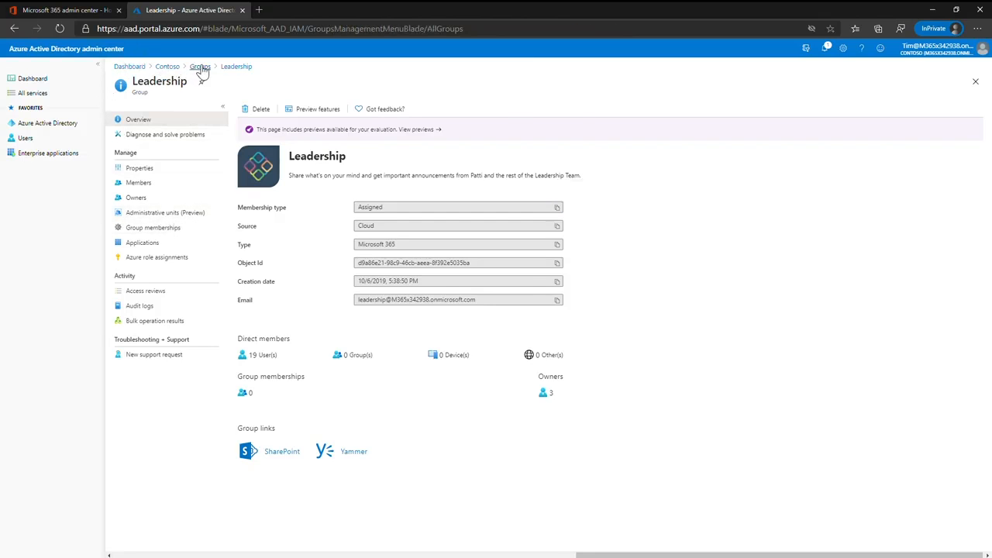
pyautogui.click(199, 68)
pyautogui.click(302, 193)
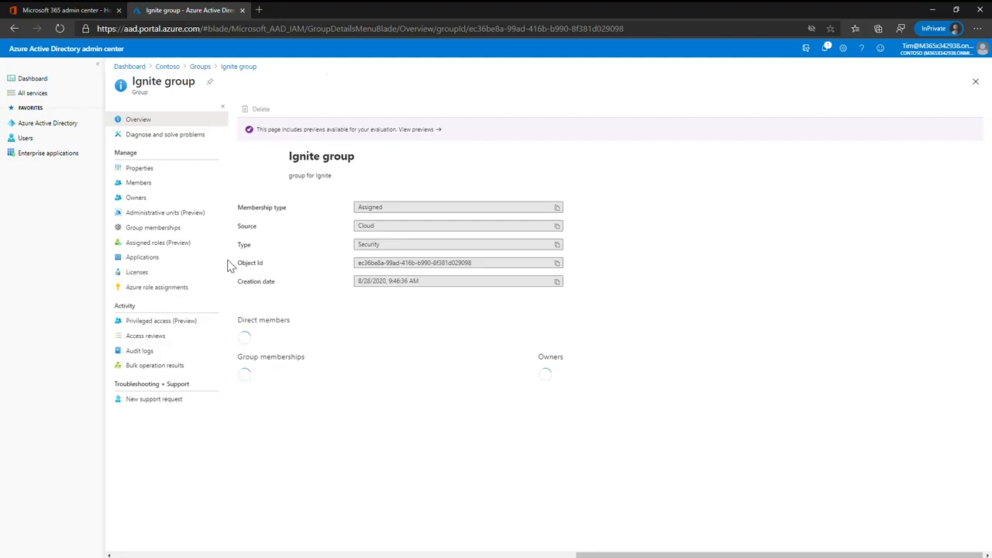
pyautogui.click(175, 244)
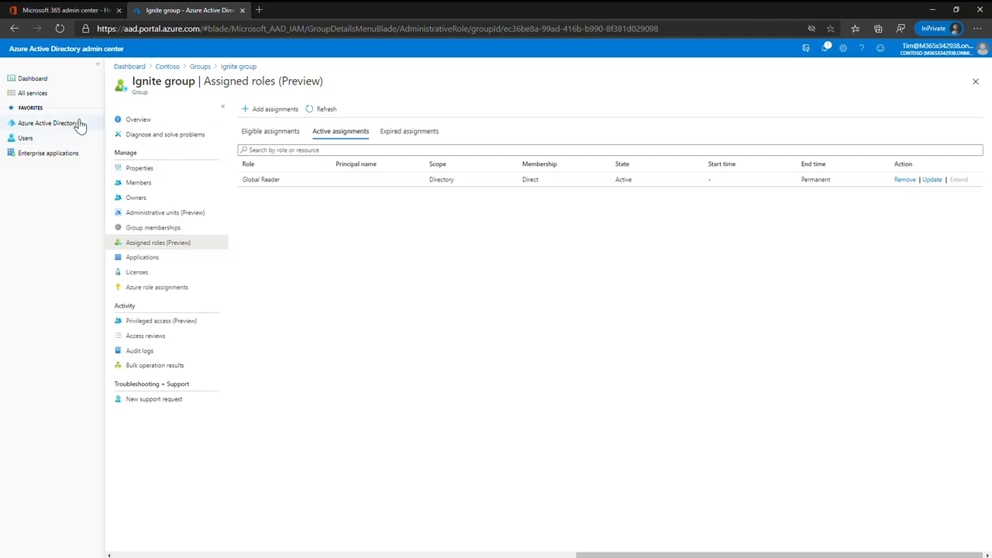
# - Start a new custom directory role named "Twitter app reg admin"
pyautogui.click(48, 123)
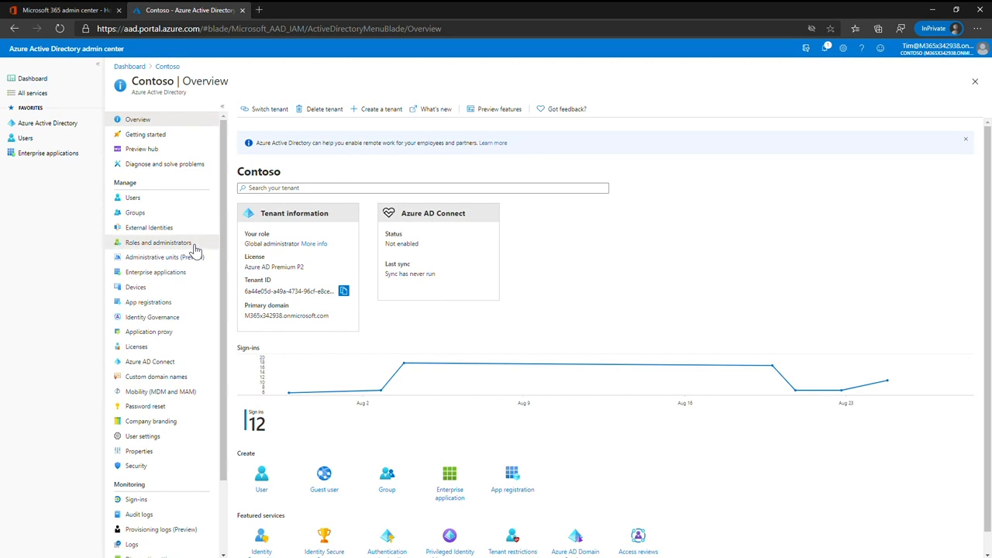
pyautogui.click(194, 247)
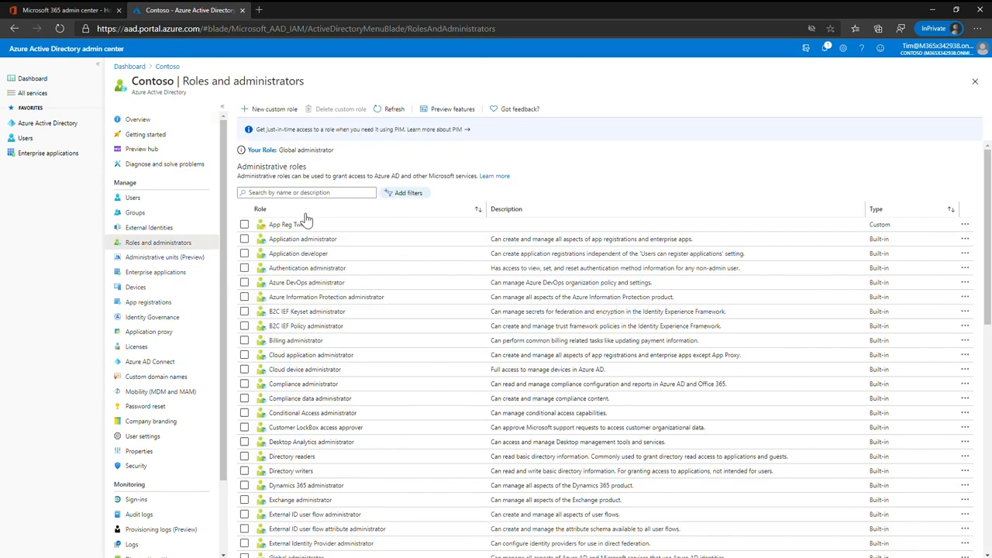
pyautogui.click(290, 113)
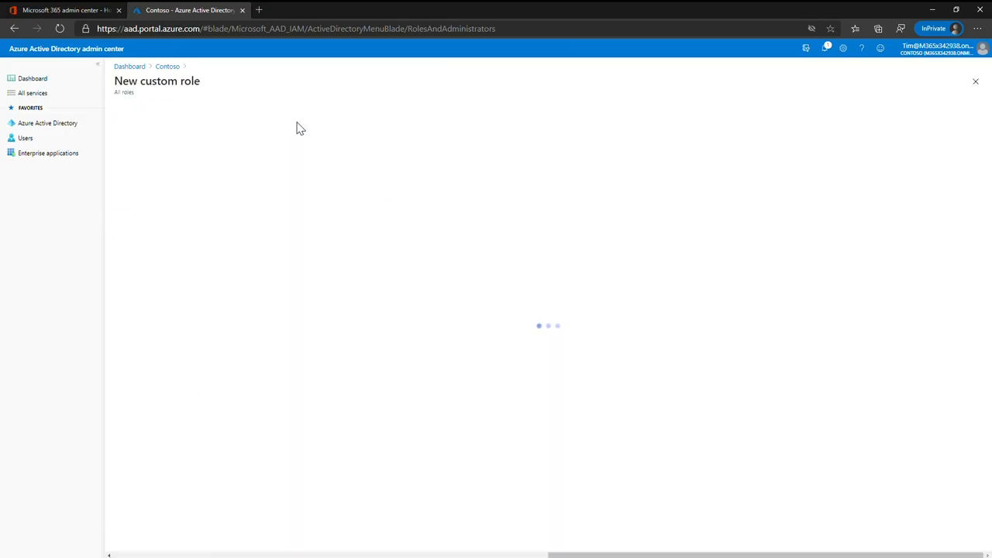
pyautogui.click(291, 186)
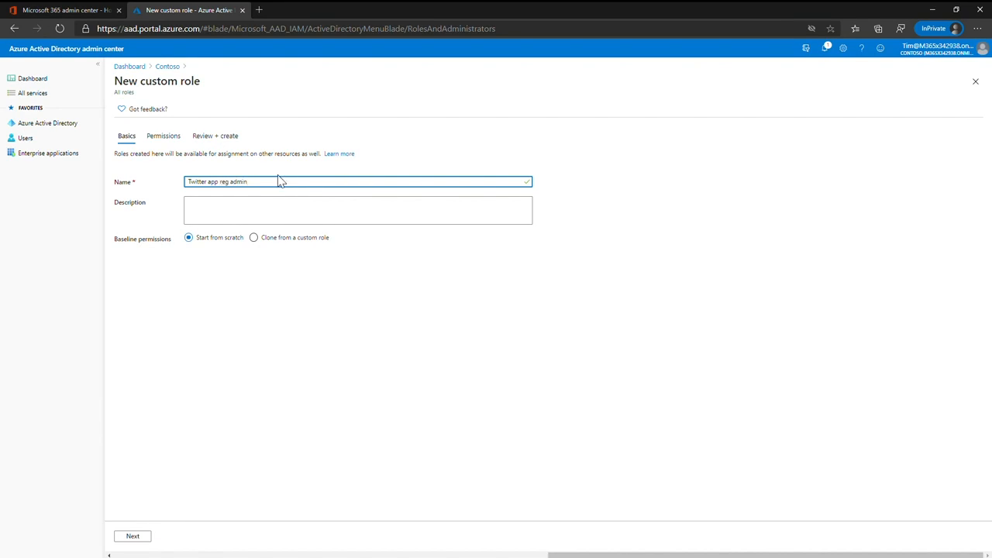
# - Grant the custom role the applications.myOrganization audience, authentication, basic and credentials update permissions, and create the role
pyautogui.click(164, 137)
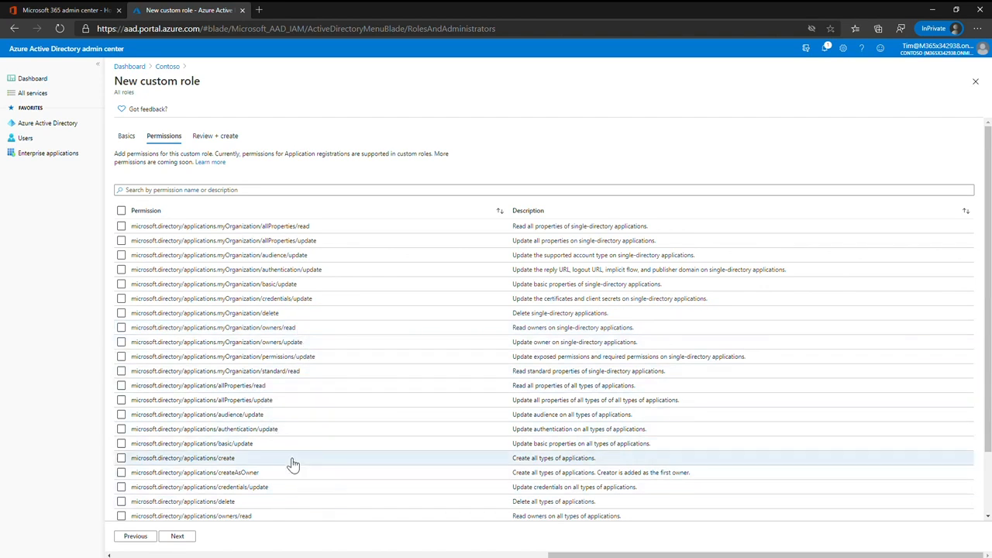
pyautogui.click(120, 255)
pyautogui.click(122, 269)
pyautogui.click(121, 283)
pyautogui.click(120, 298)
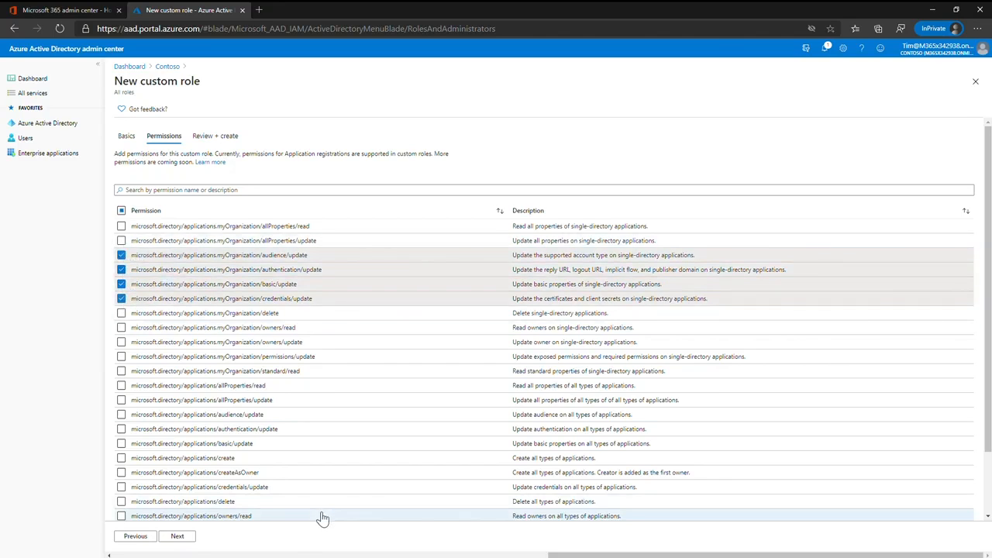
pyautogui.click(191, 536)
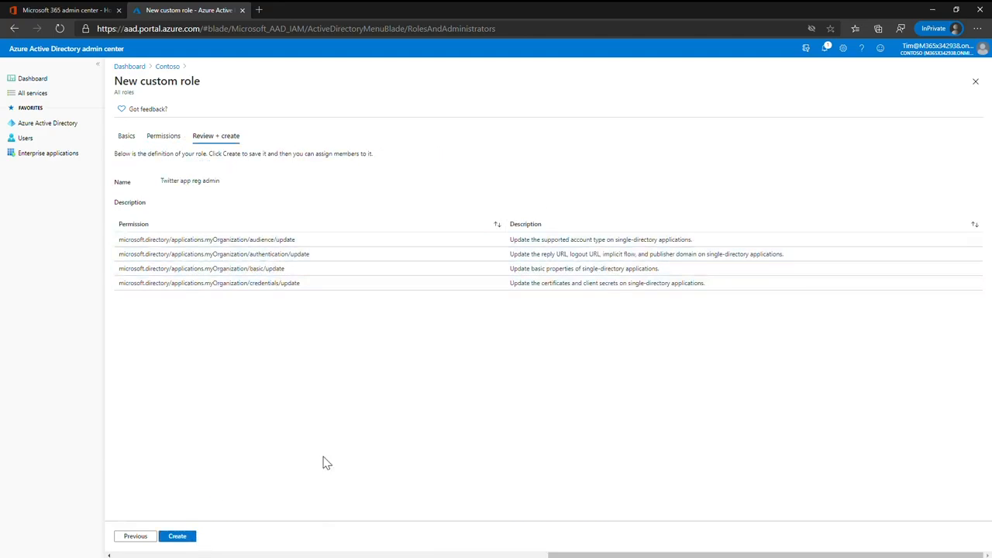
pyautogui.click(193, 538)
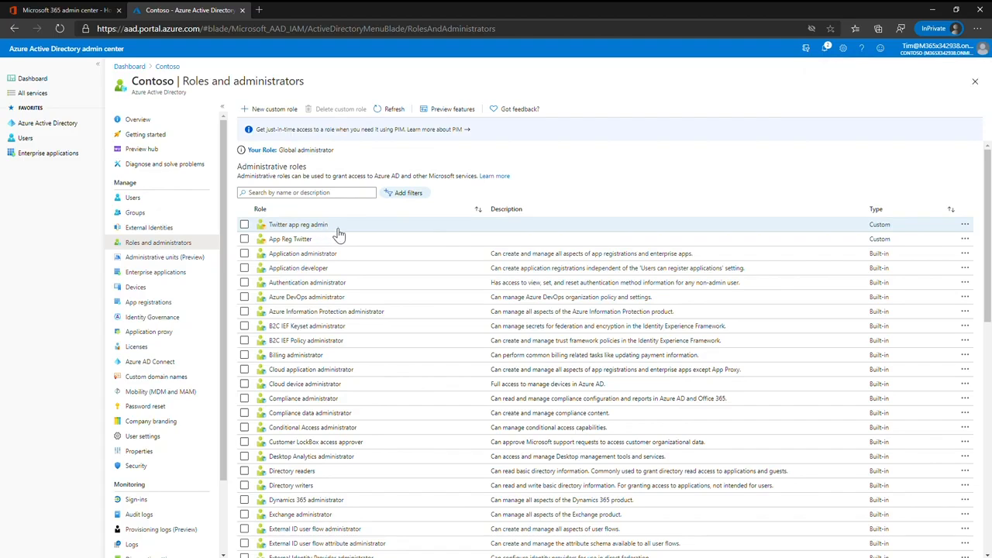
# - Examine the active assignments of the App Reg Twitter role on the Twitter app registration
pyautogui.click(173, 306)
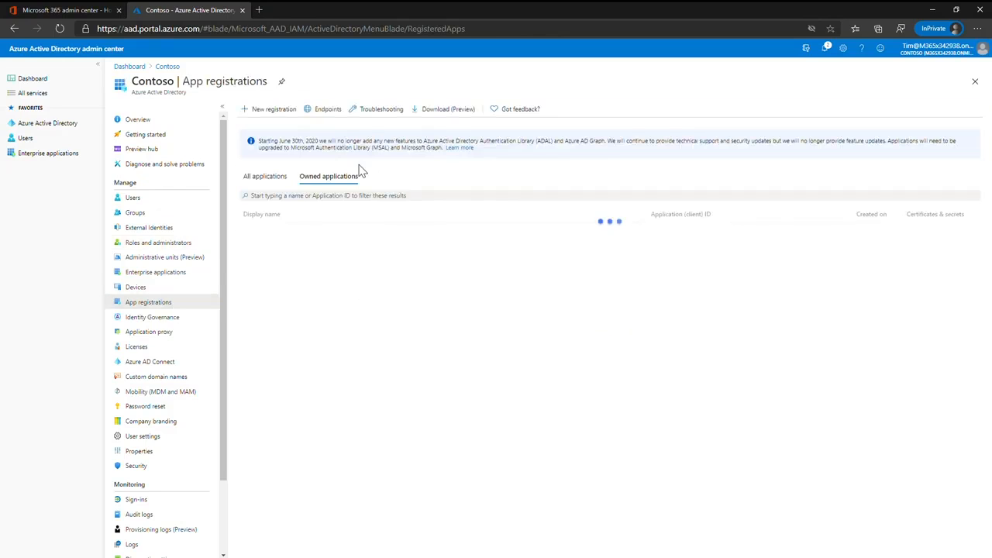
pyautogui.click(265, 199)
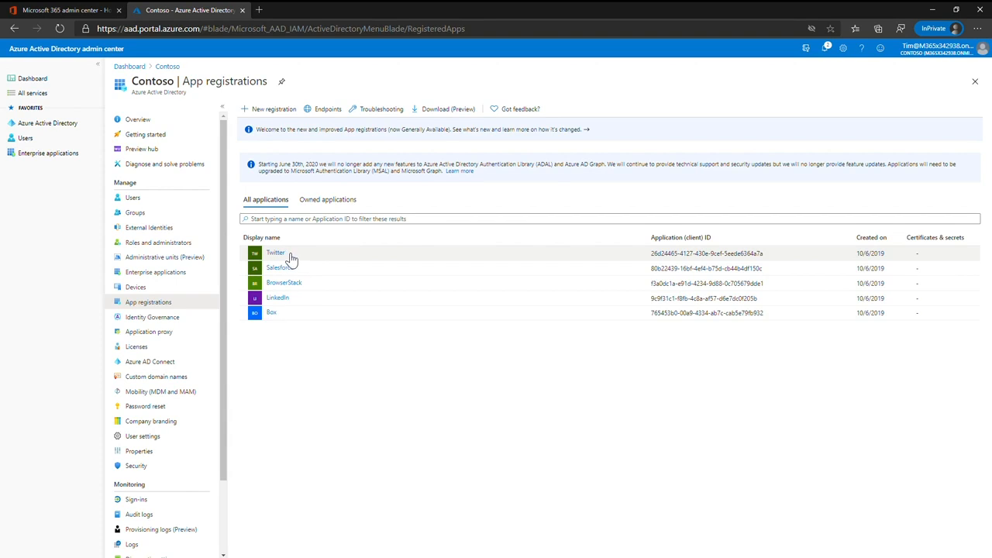
pyautogui.click(291, 255)
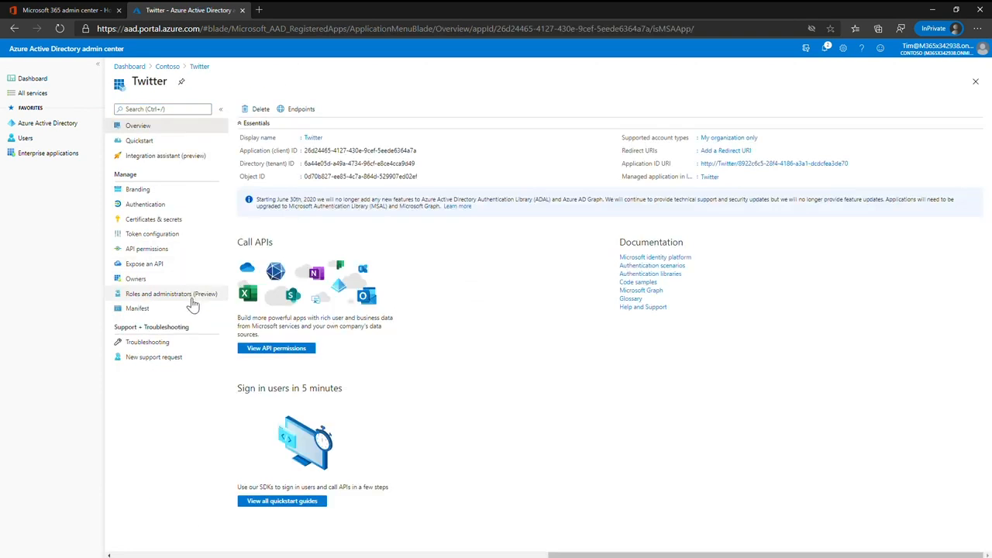
pyautogui.click(187, 299)
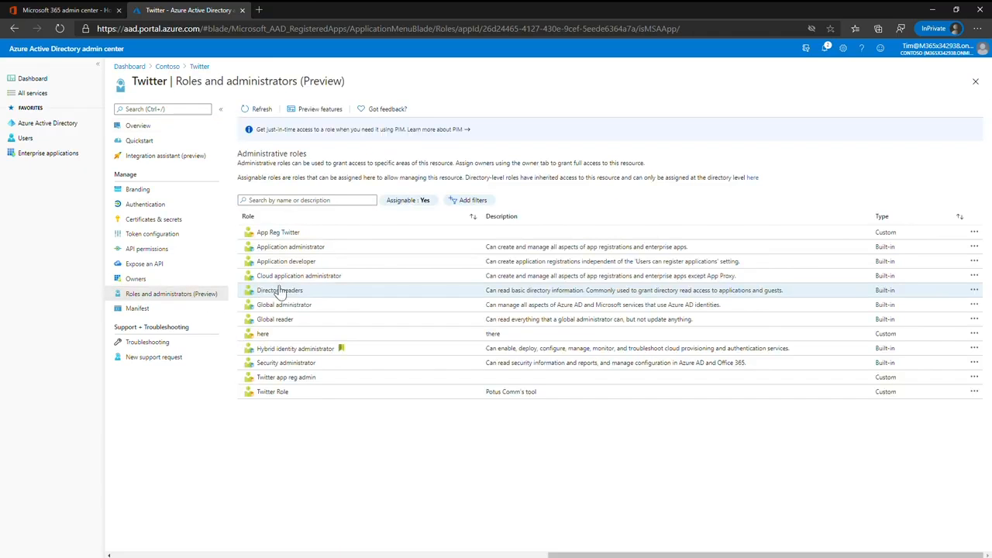
pyautogui.click(298, 233)
pyautogui.click(336, 132)
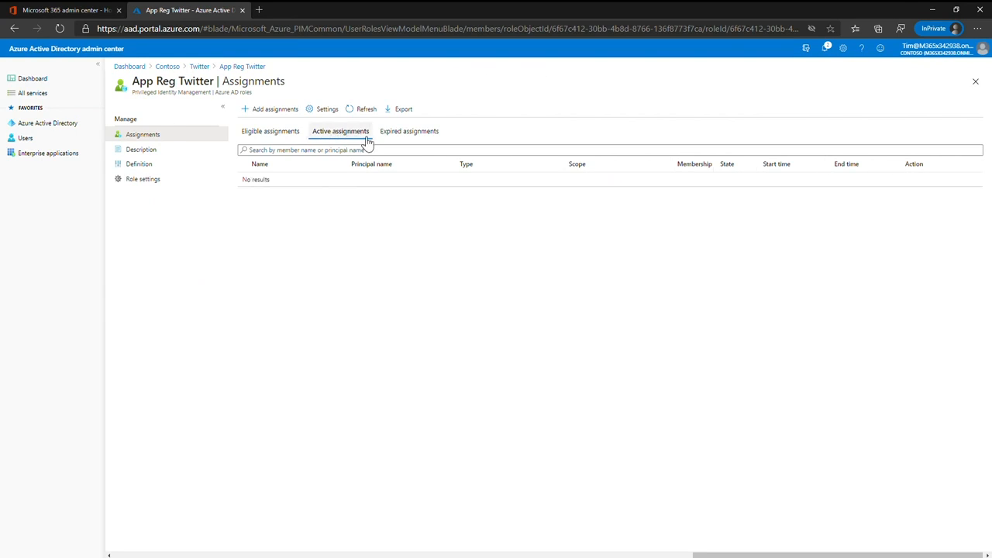
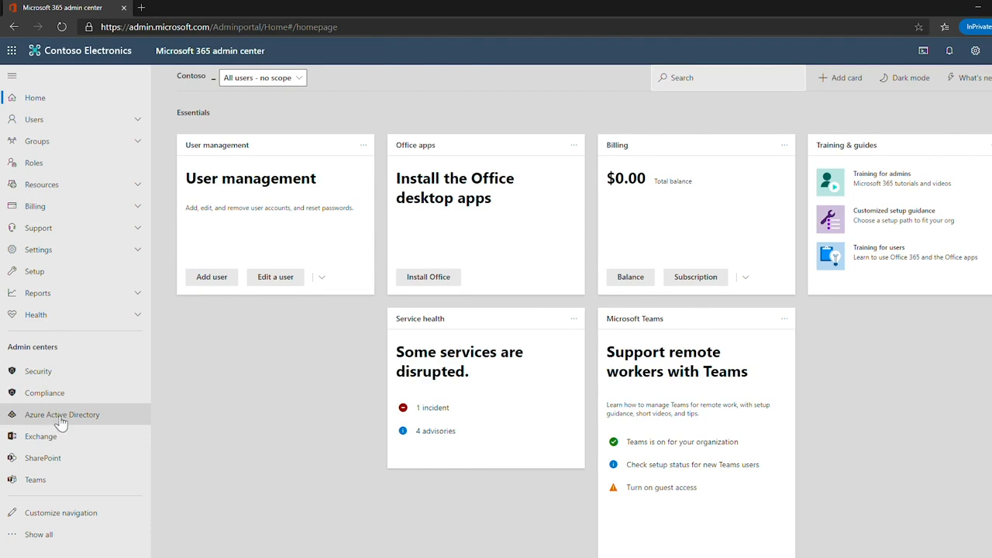
# - Switch to the Azure Active Directory admin center and open the Contoso tenant's administrative units
pyautogui.click(61, 418)
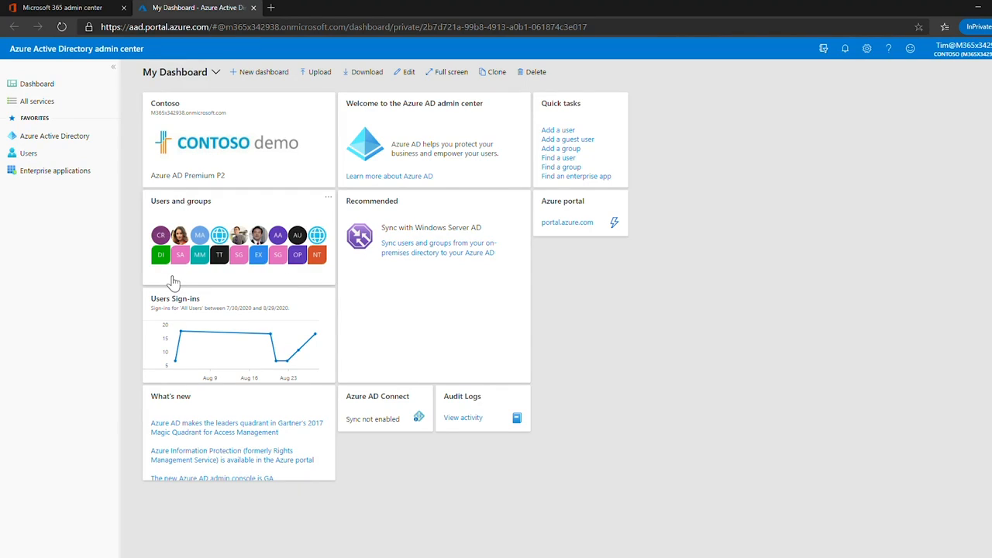
pyautogui.click(77, 145)
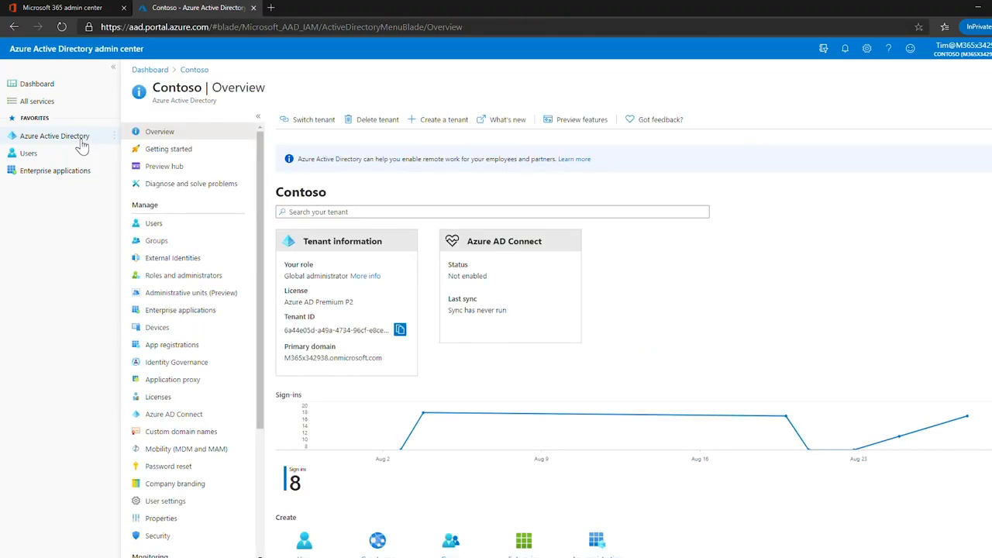
pyautogui.click(207, 296)
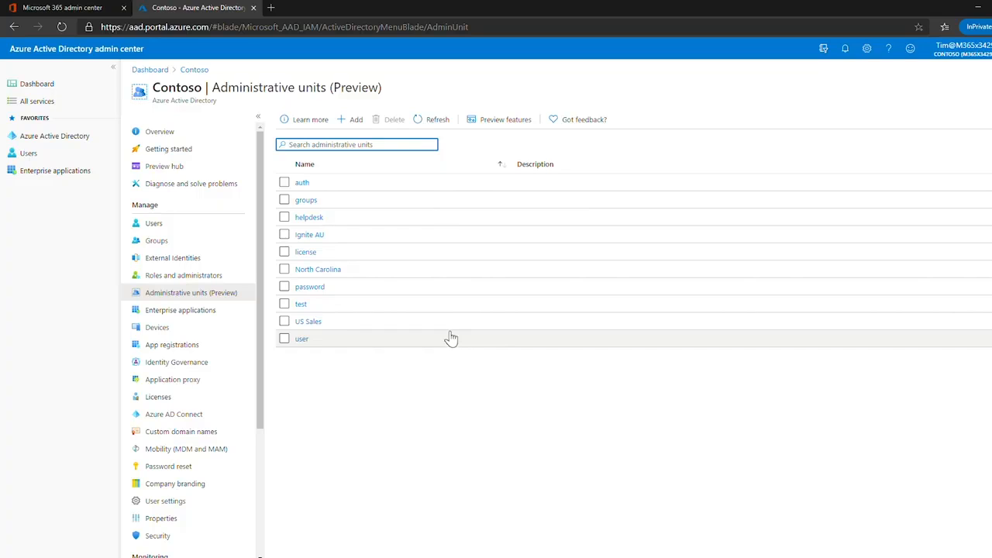
# - Start a new administrative unit named "Ignite 2020 Demo" with the description "Ignite 2020 Demo Admin Unit presentation"
pyautogui.click(355, 120)
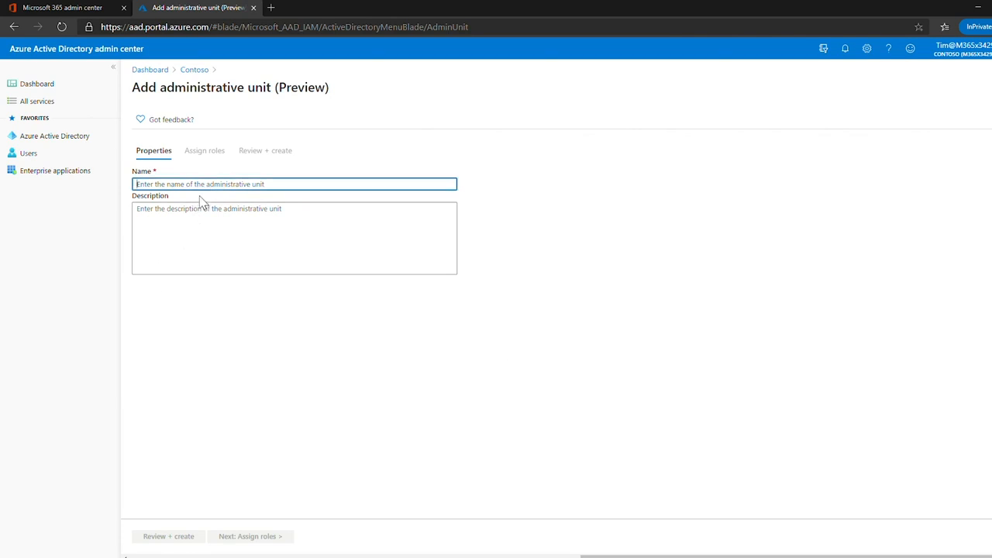
pyautogui.write('In')
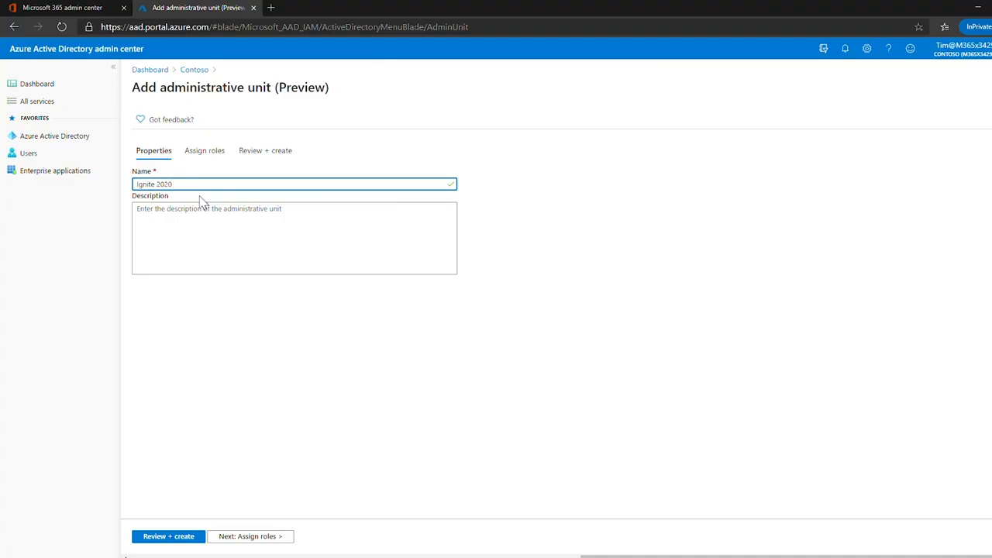
pyautogui.click(203, 233)
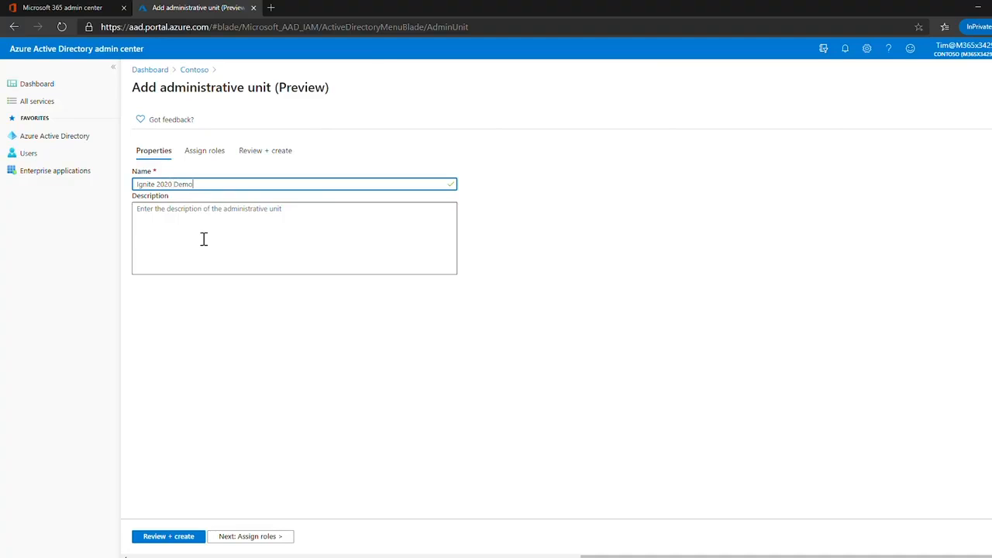
pyautogui.moveTo(241, 186); pyautogui.dragTo(186, 204)
pyautogui.hotkey('ctrl', 'c')
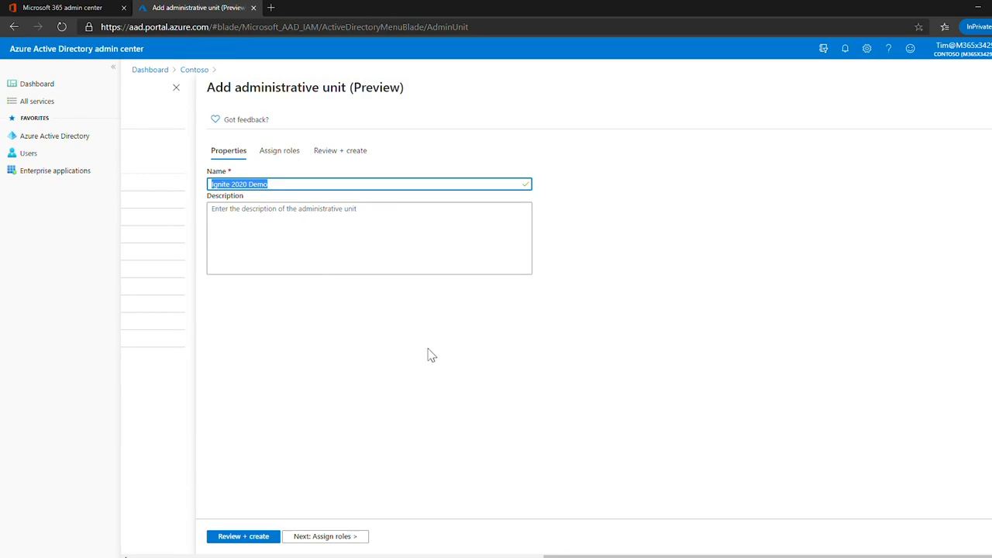
pyautogui.click(330, 271)
pyautogui.hotkey('ctrl', 'v')
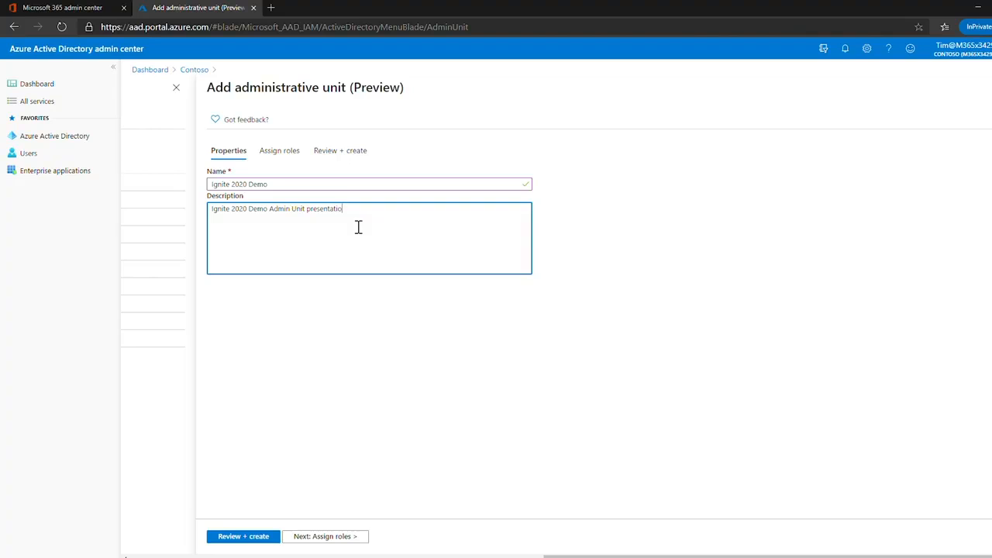
# - Assign the unit's Authentication administrator role to the third and fourth listed users and the auth admin account
pyautogui.click(315, 536)
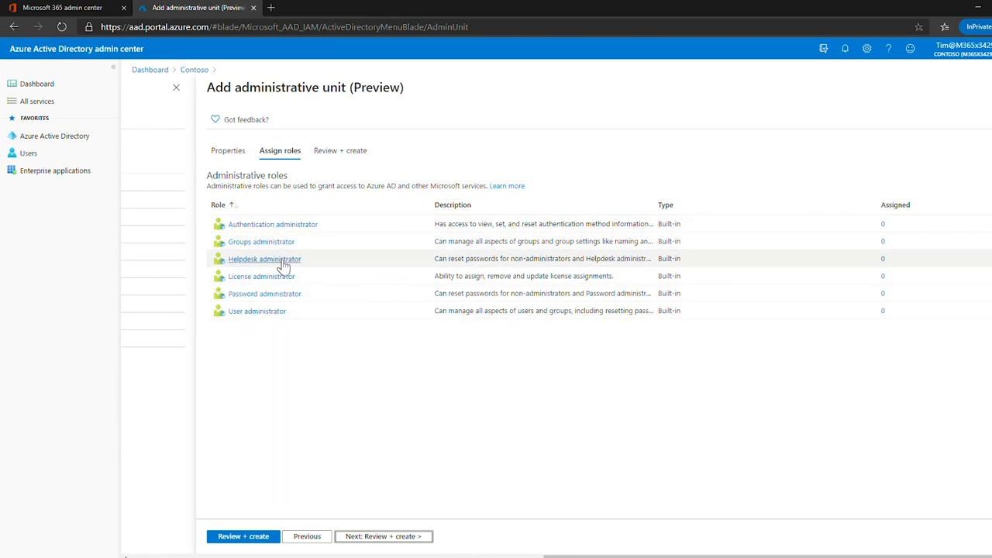
pyautogui.click(258, 229)
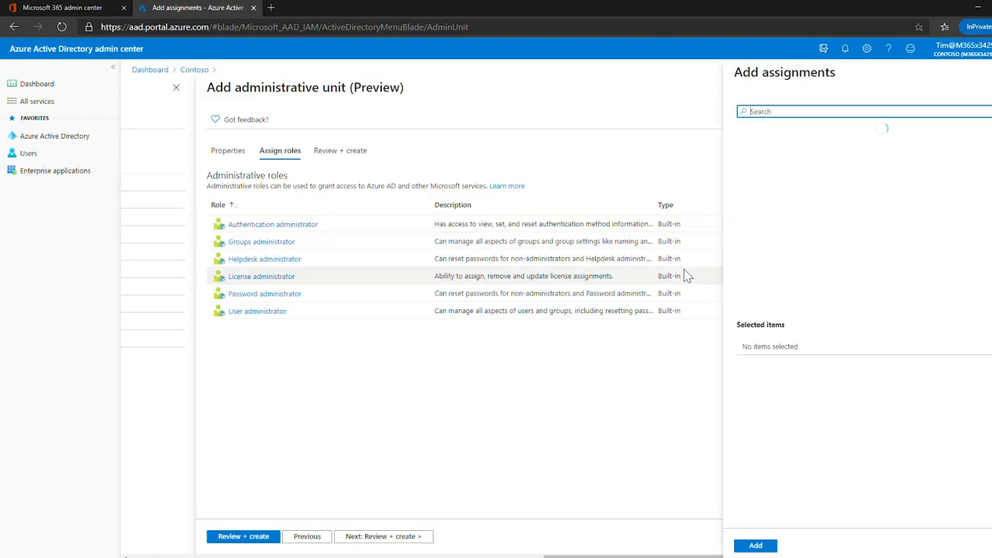
pyautogui.click(787, 202)
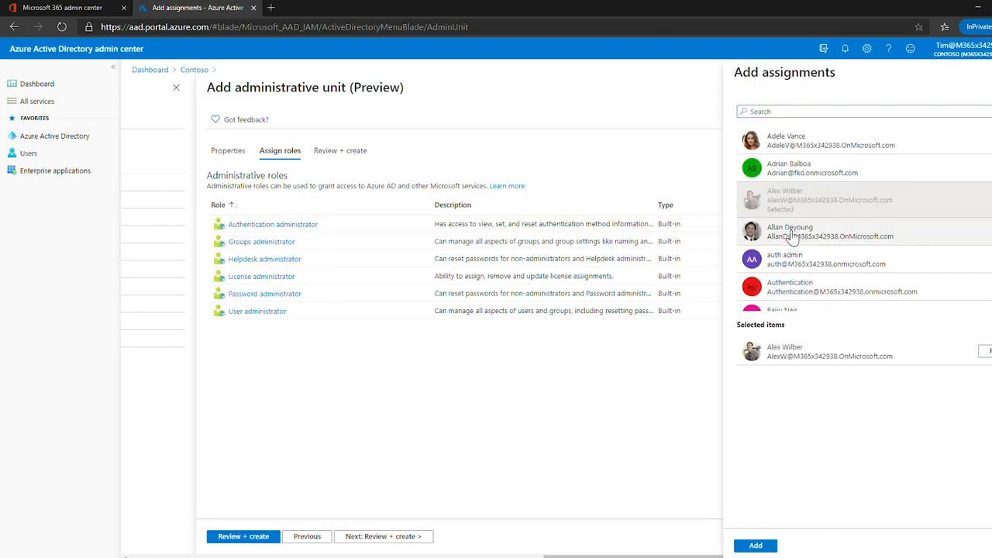
pyautogui.click(787, 228)
pyautogui.click(827, 116)
pyautogui.write('auth')
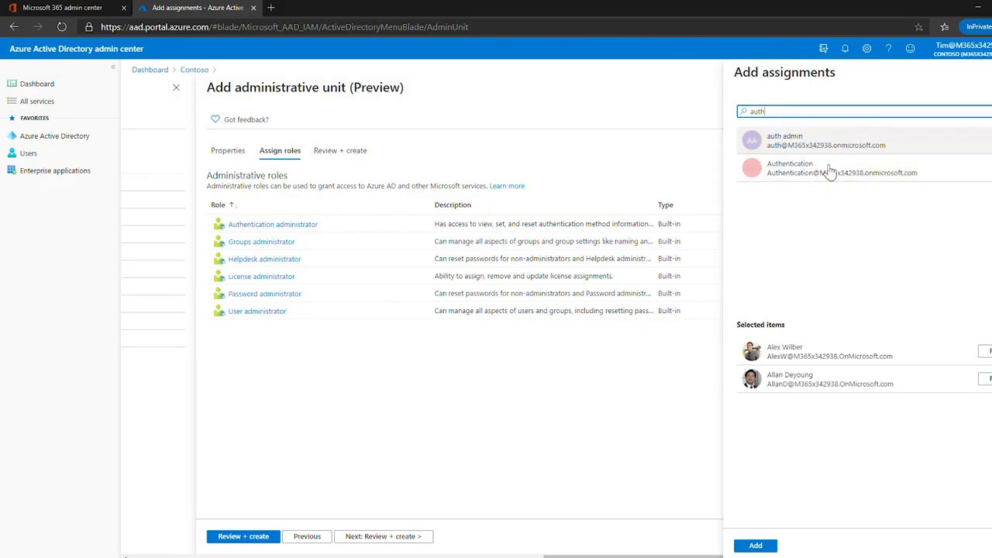
pyautogui.click(831, 153)
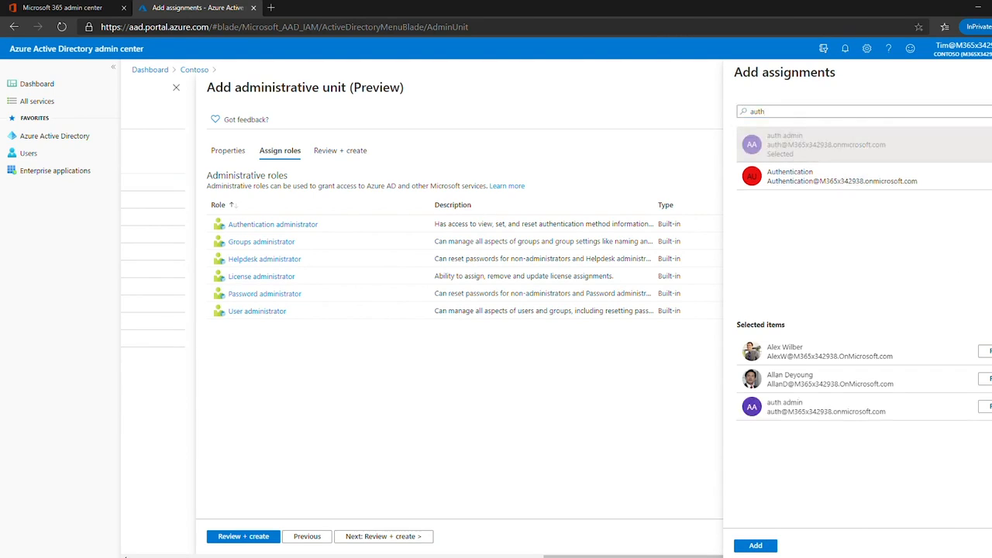
pyautogui.click(755, 545)
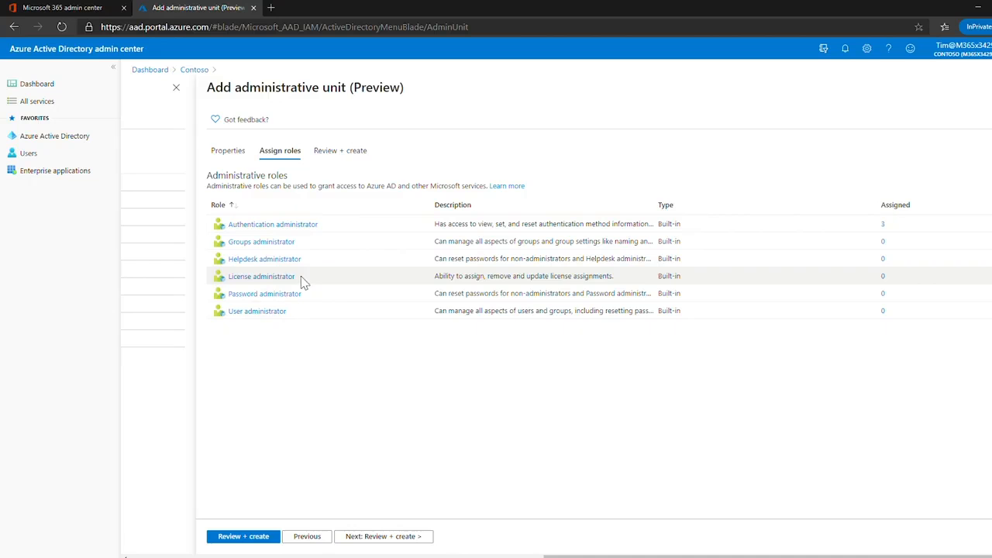
# - Assign the unit's Helpdesk administrator role to the user listed directly before the Compliance account
pyautogui.click(286, 258)
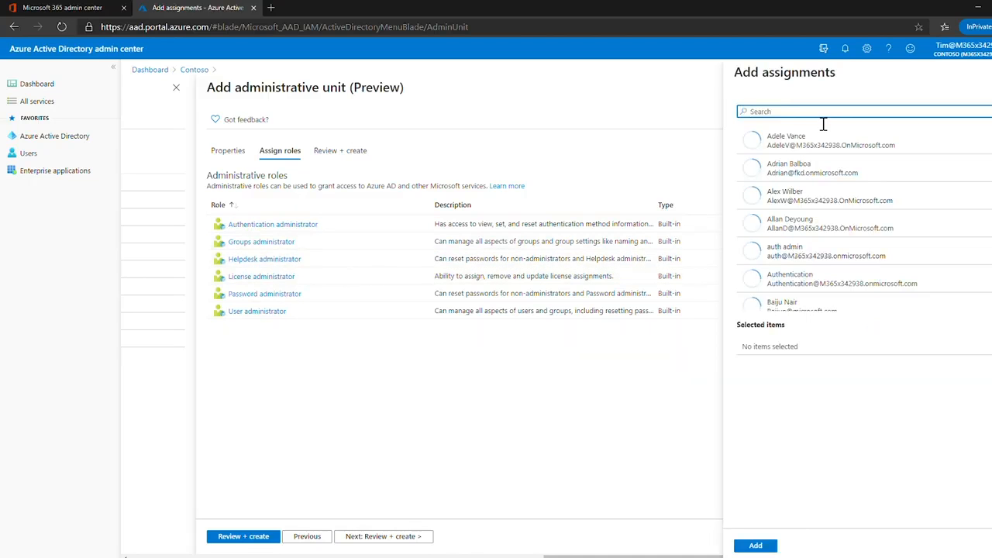
pyautogui.scroll(-5, 815, 249)
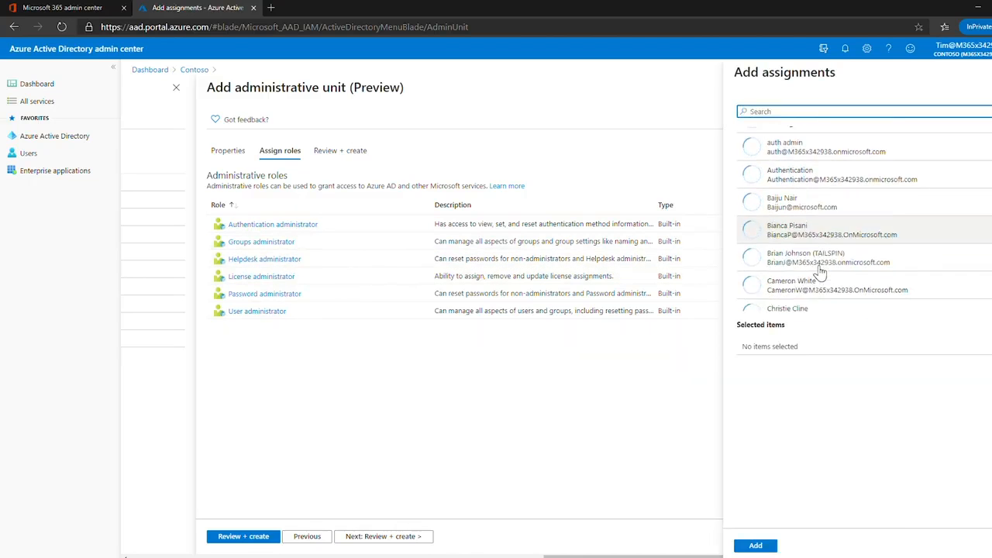
pyautogui.click(810, 251)
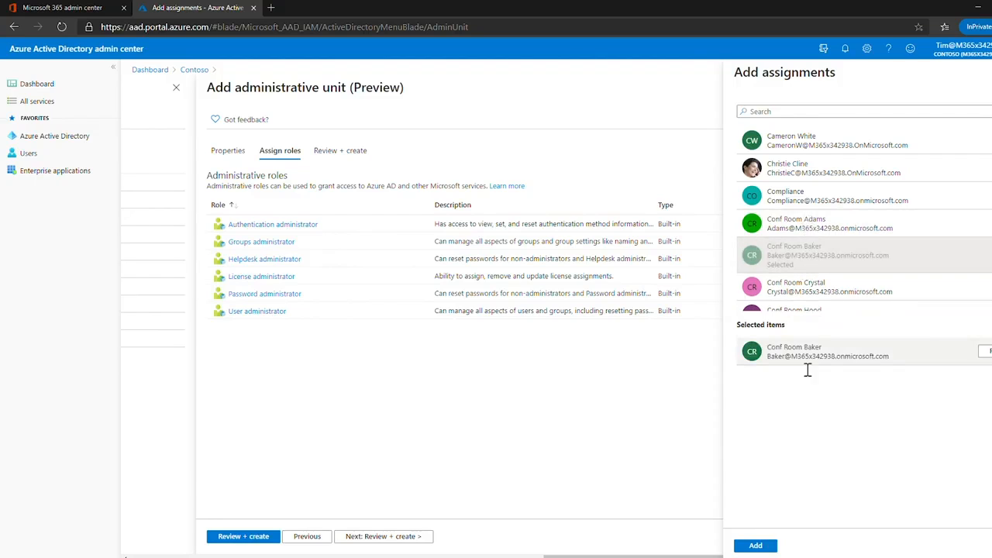
pyautogui.click(982, 350)
pyautogui.click(792, 177)
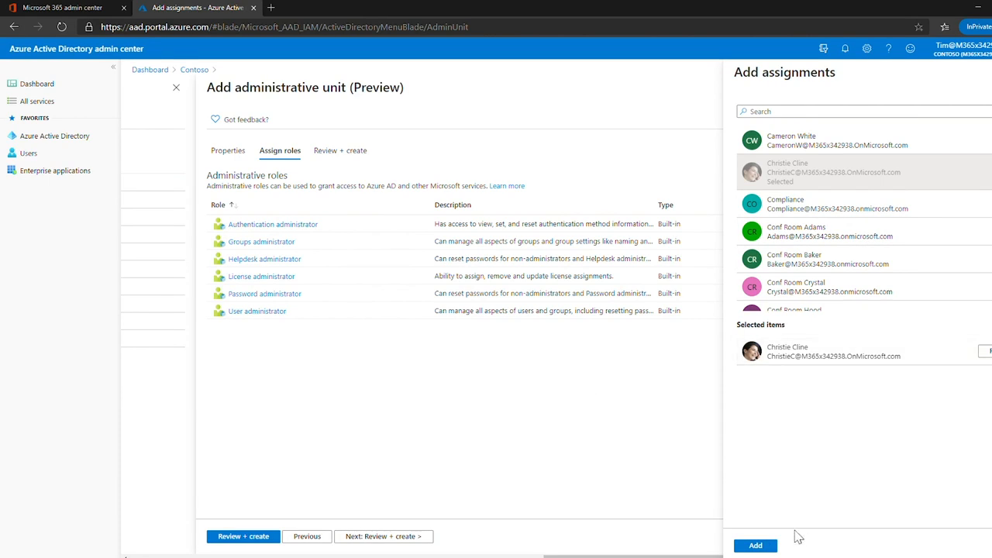
pyautogui.click(757, 544)
# - Assign the unit's Password administrator role to the user listed directly before Groups Admin
pyautogui.click(282, 302)
pyautogui.scroll(-5, 819, 301)
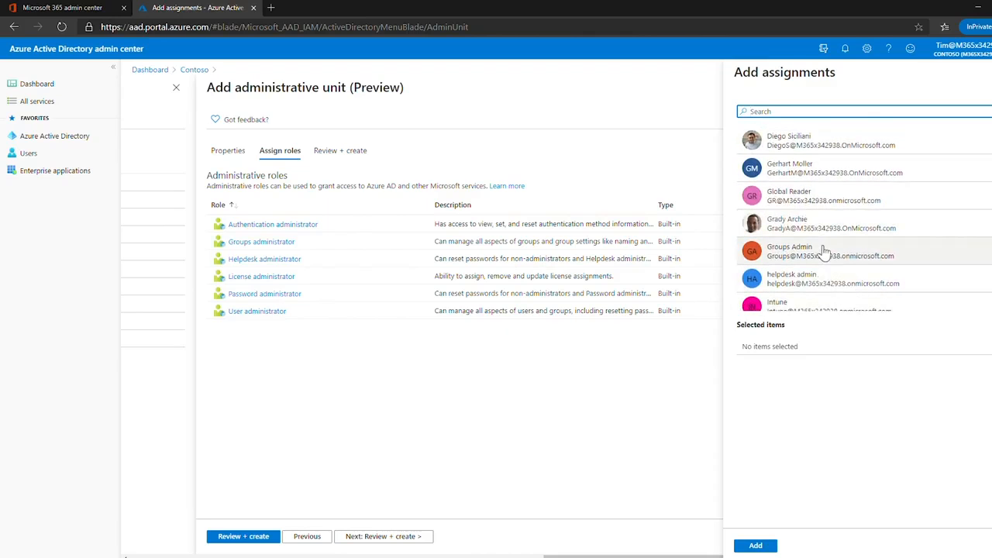
pyautogui.click(820, 229)
pyautogui.click(755, 546)
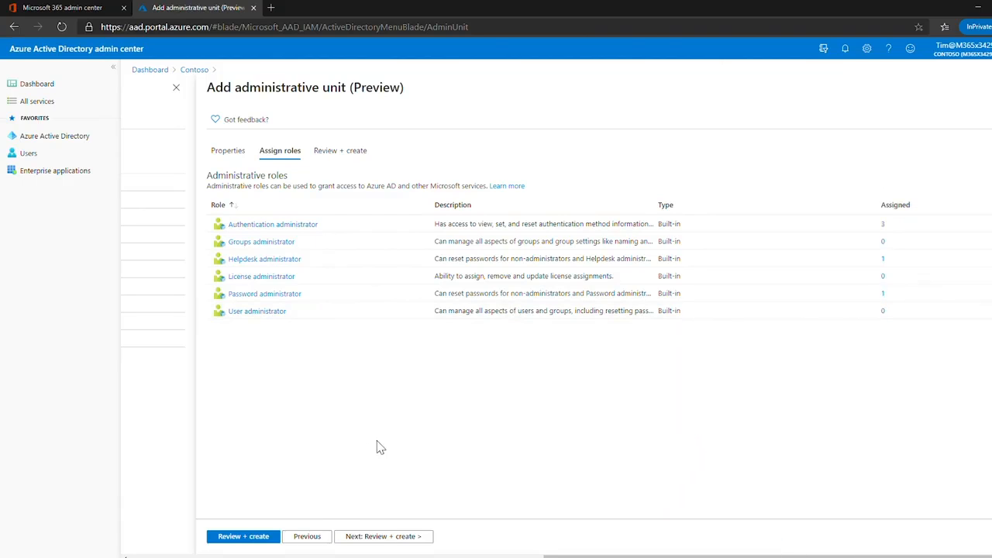
# - Review and create the administrative unit, and open Ignite 2020 Demo from the list of units
pyautogui.click(385, 536)
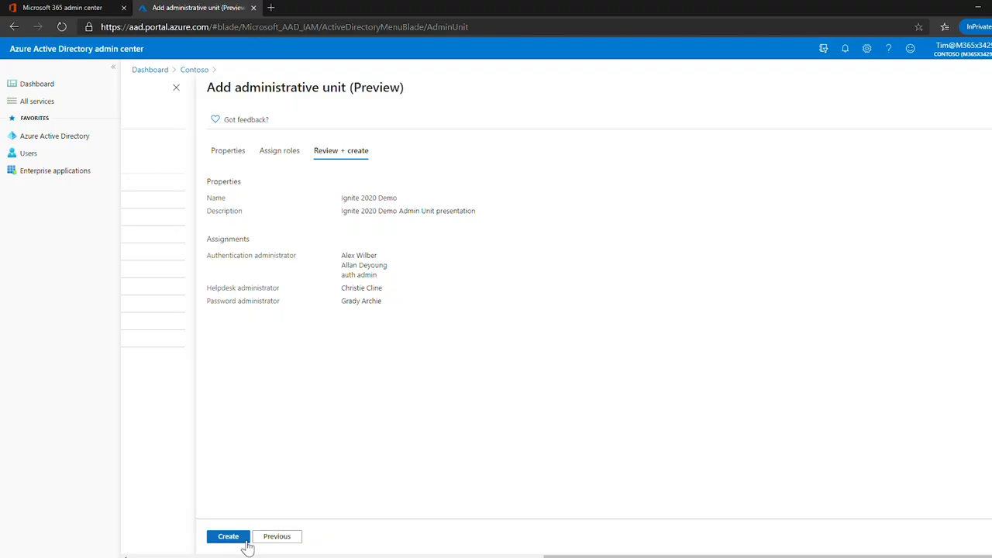
pyautogui.click(229, 540)
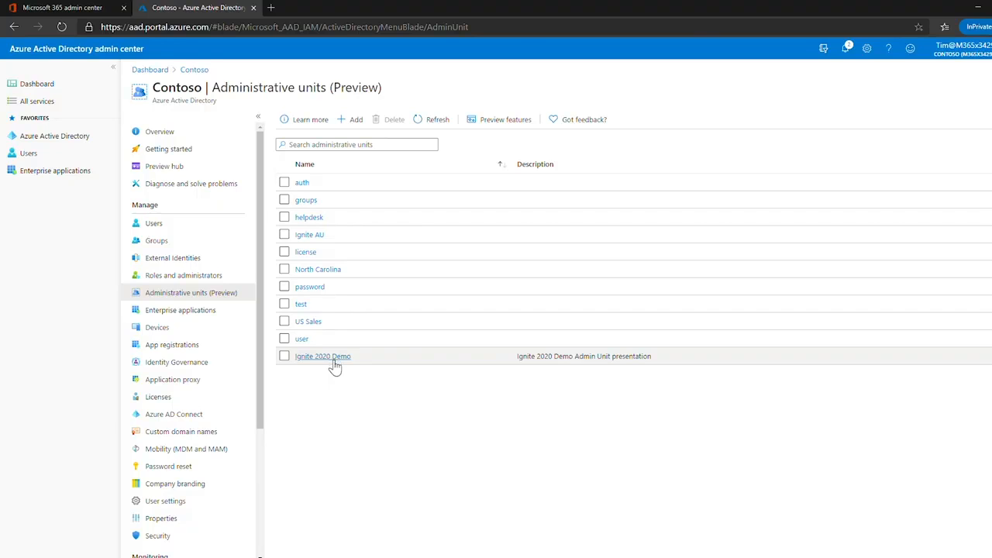
pyautogui.click(334, 363)
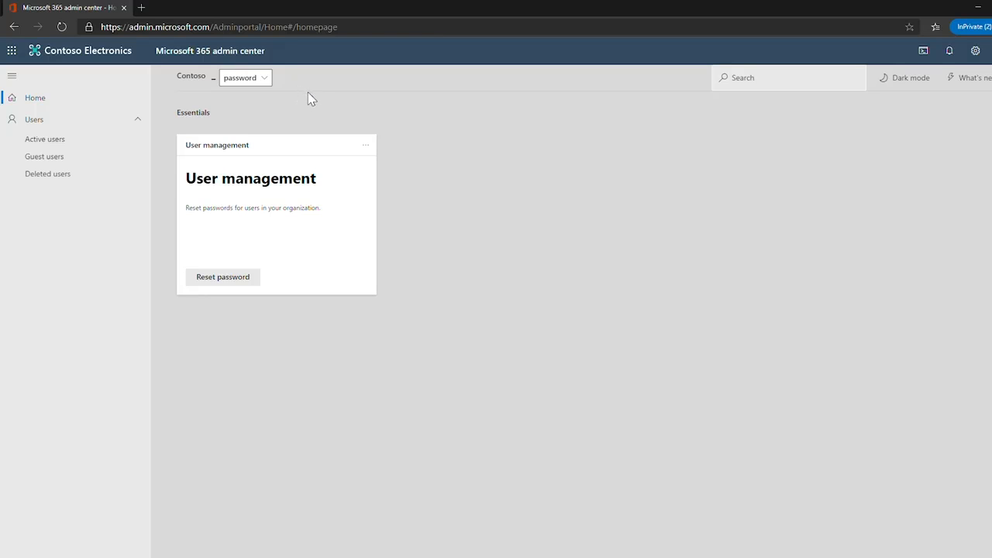
# - As the password admin in the Microsoft 365 admin center, check the available unit scopes, the users eligible for password reset and the active users
pyautogui.click(269, 83)
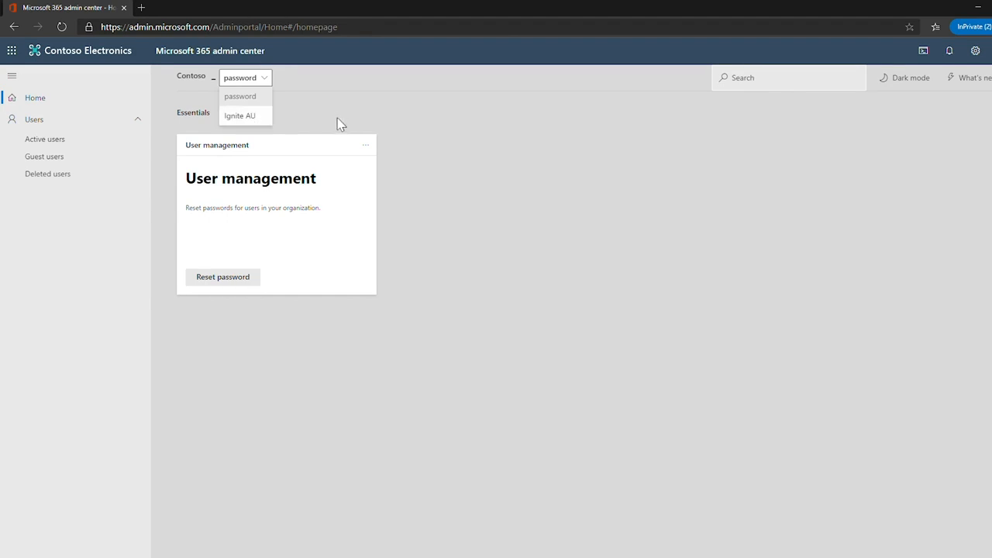
pyautogui.click(584, 301)
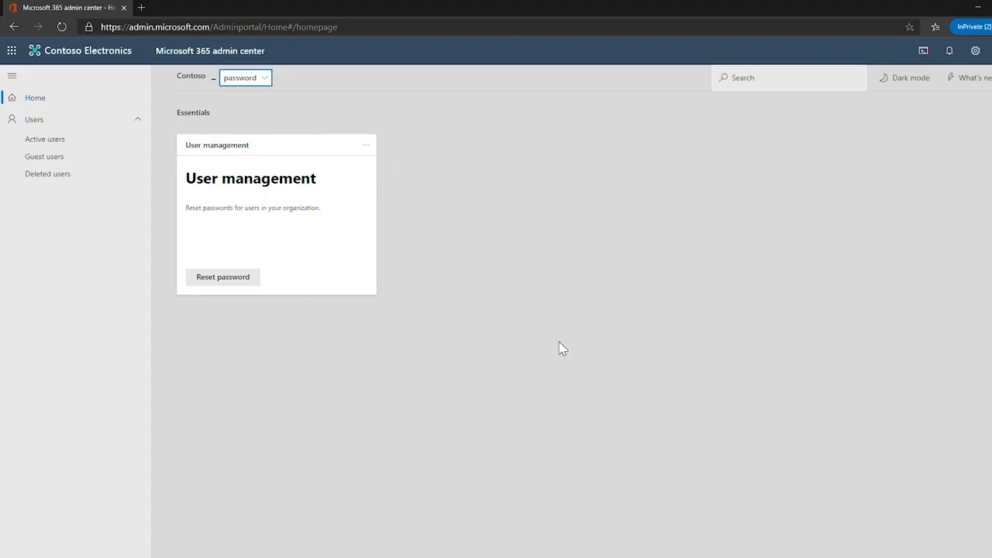
pyautogui.click(224, 278)
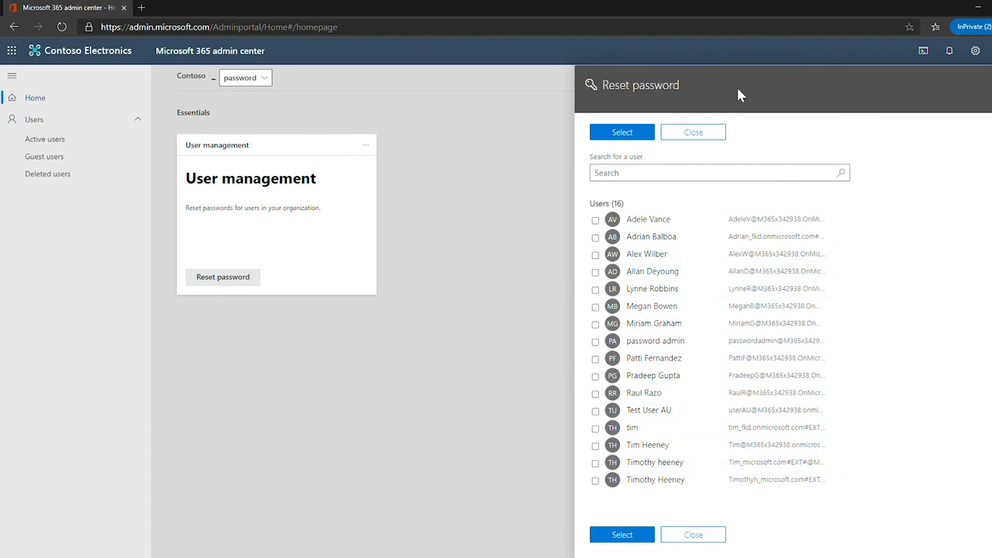
pyautogui.click(492, 149)
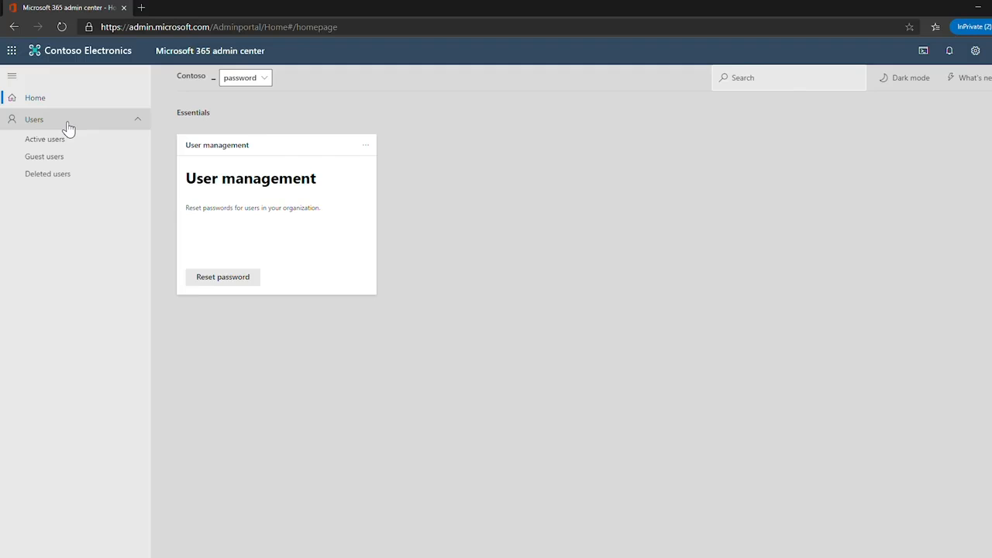
pyautogui.click(78, 147)
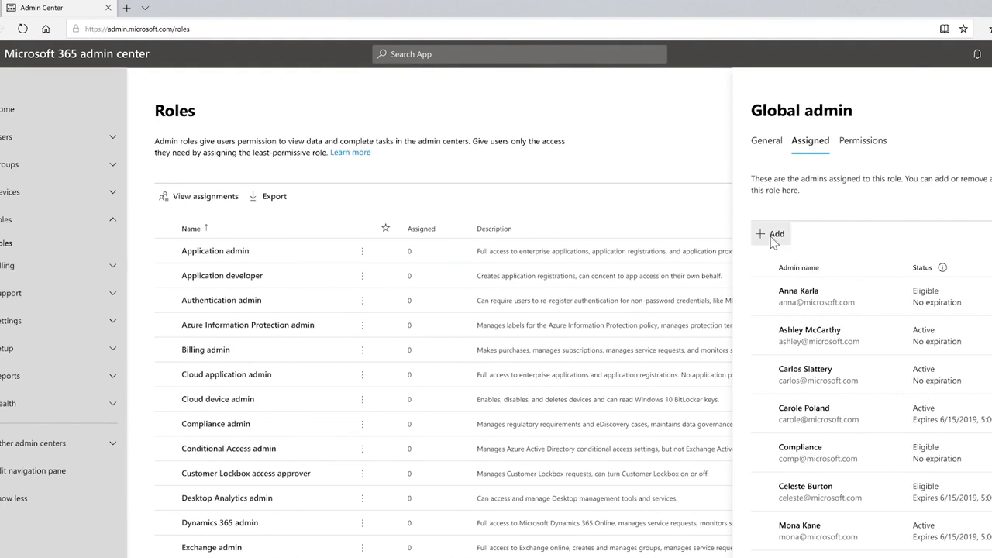
# - Search admins by "C" for the Global admin role, select the second suggested user and open the assignment status for editing
pyautogui.click(771, 234)
pyautogui.click(798, 180)
pyautogui.write('c')
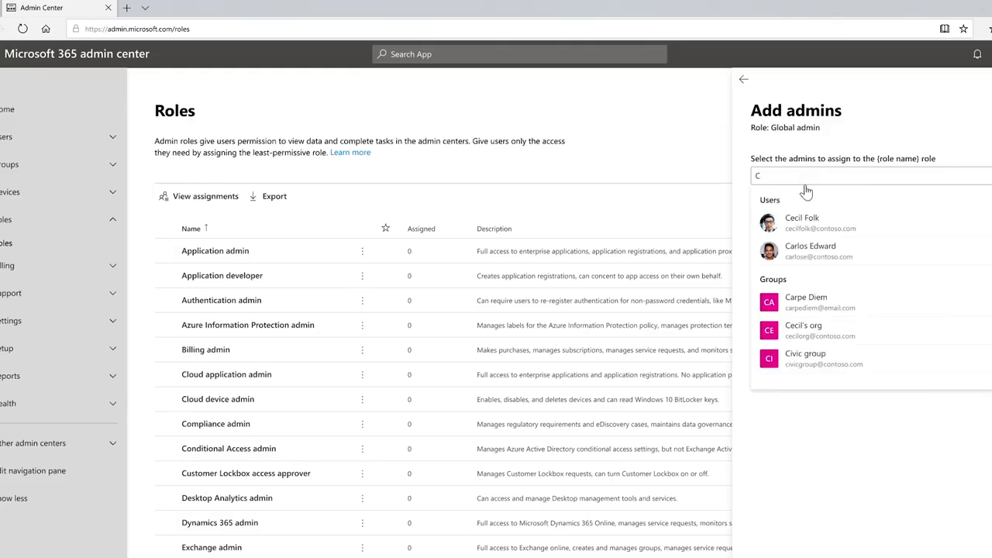
pyautogui.click(823, 257)
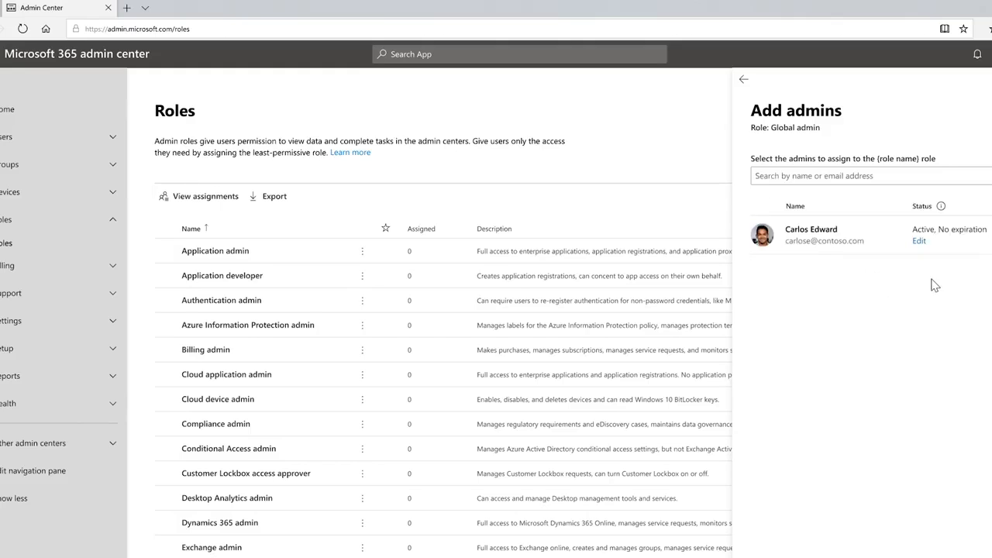
pyautogui.click(919, 241)
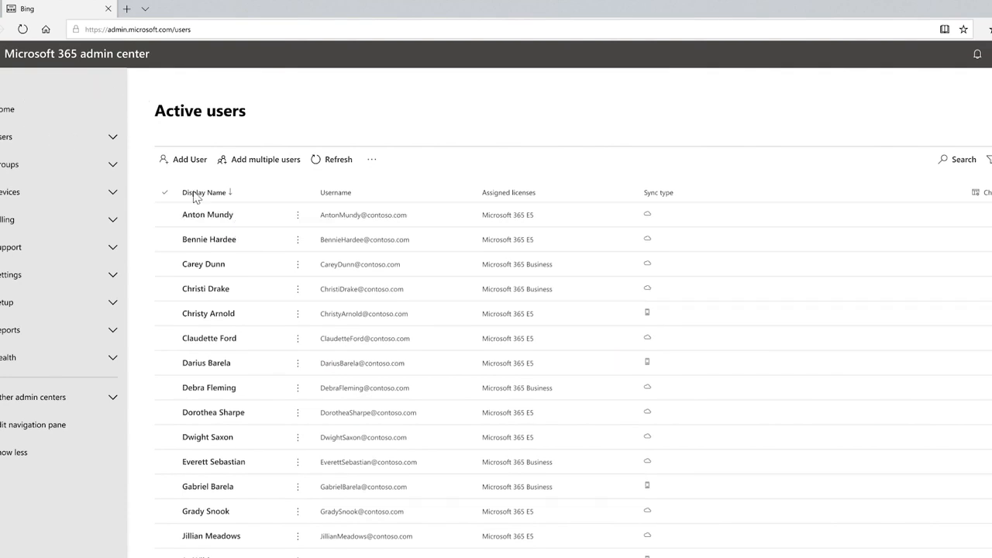
# - Open the admin roles of the first user in the active users list and select the Helpdesk admin role
pyautogui.click(223, 215)
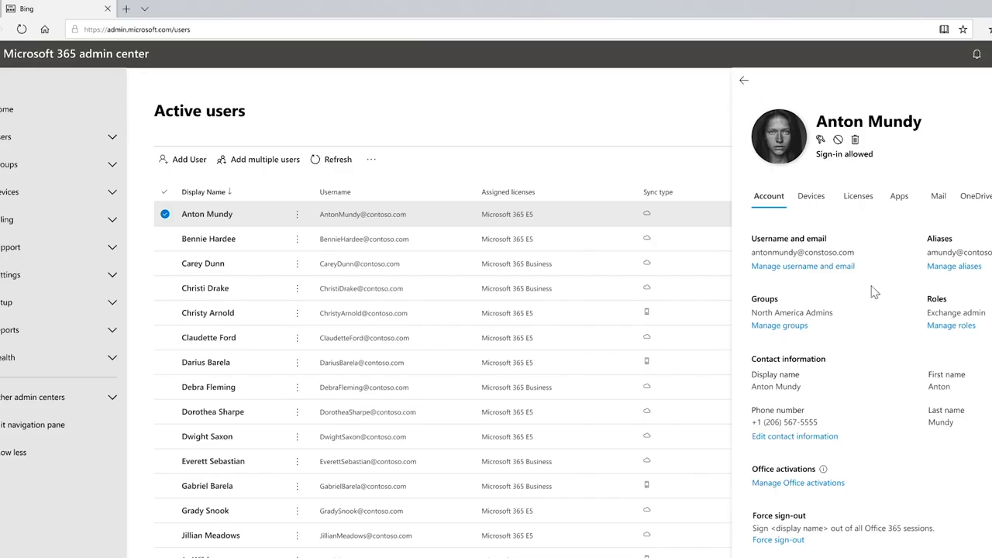
pyautogui.click(958, 330)
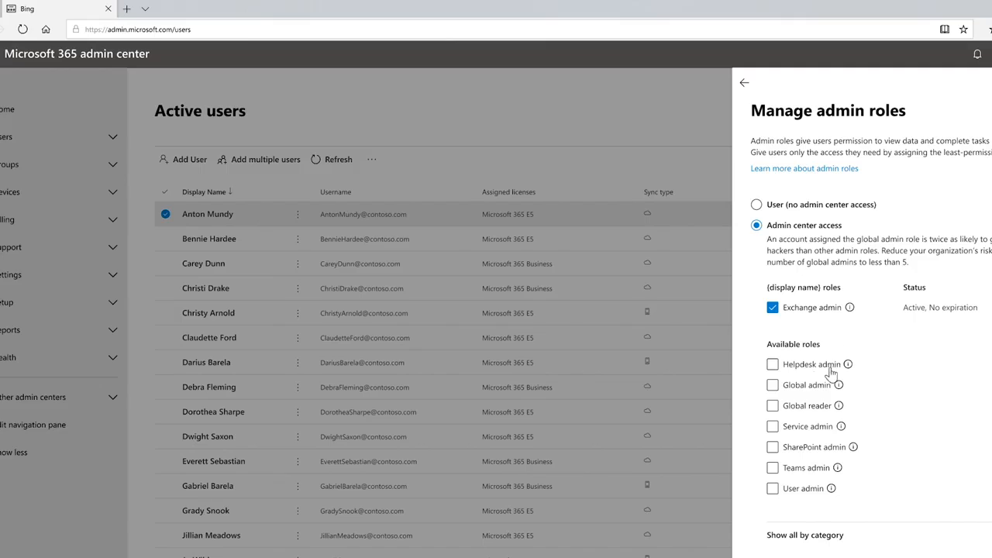
pyautogui.click(774, 367)
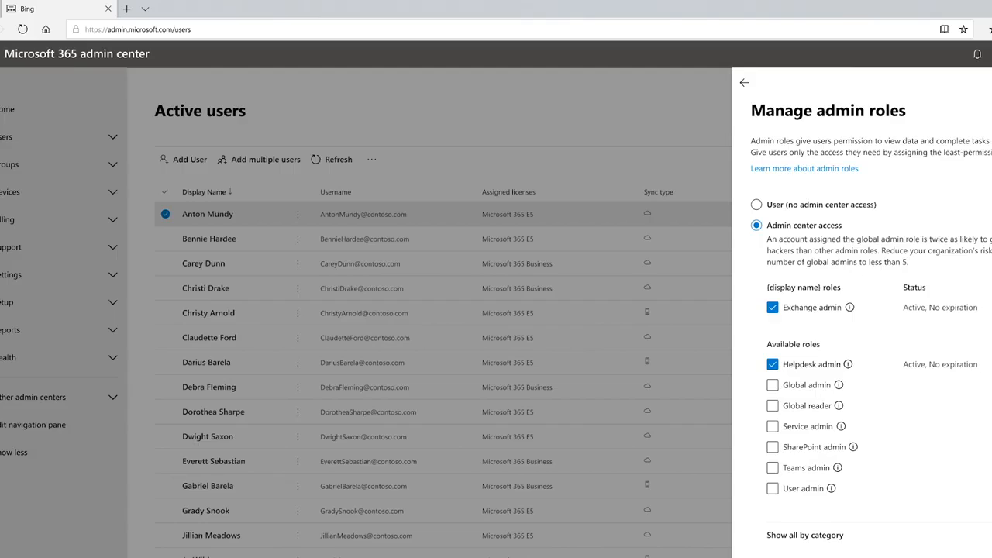